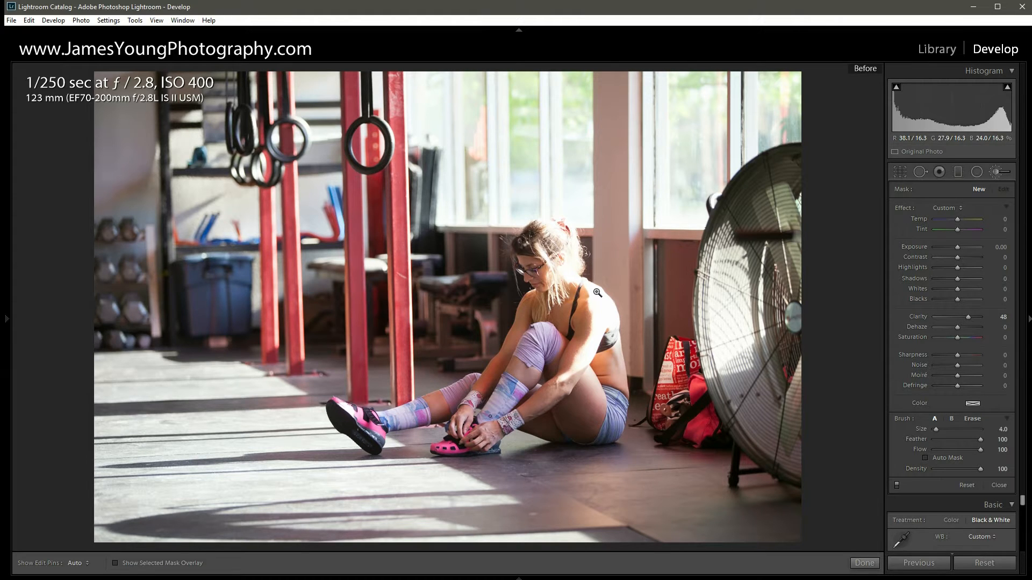
Step: Compare the edited photo with its original, reset all develop adjustments, and close the adjustment brush
{"action": "key", "text": "backslash"}
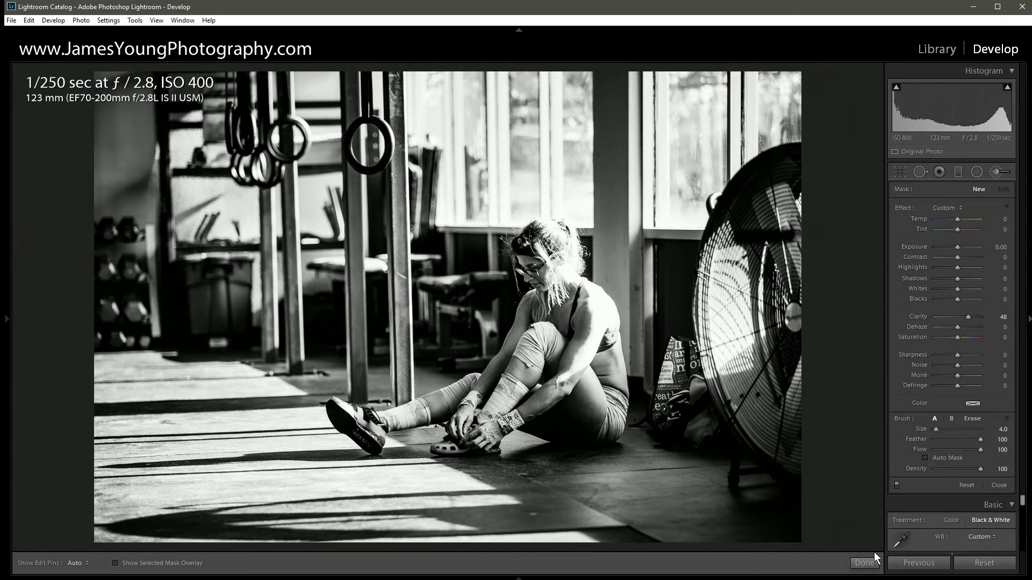
{"action": "left_click", "coordinate": [983, 562]}
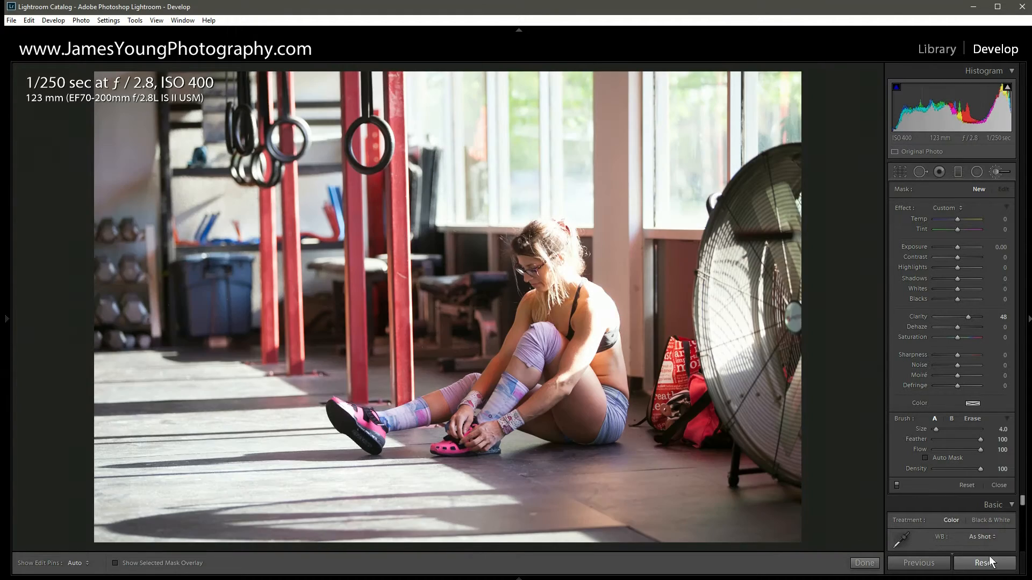
{"action": "left_click", "coordinate": [1003, 171]}
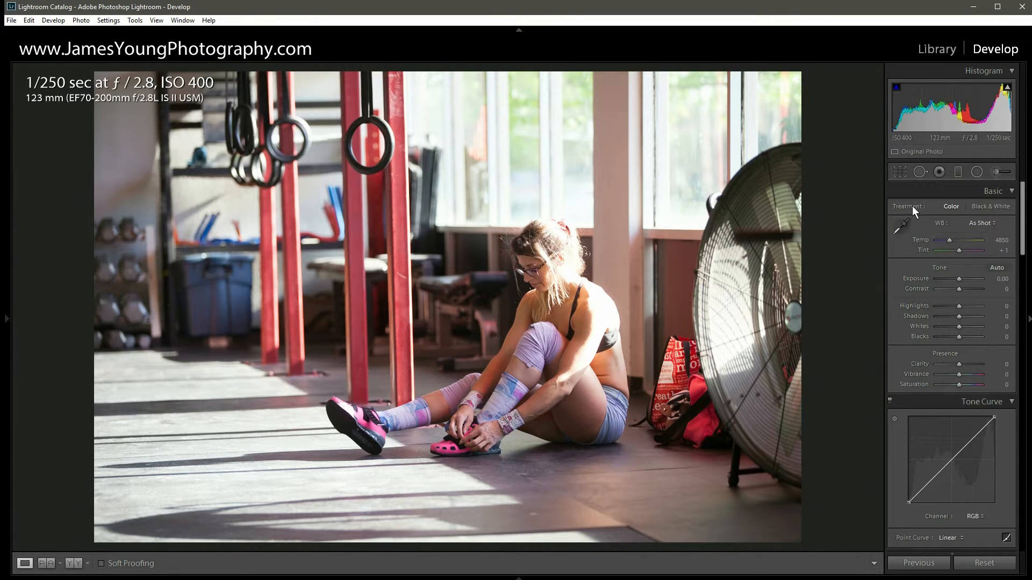
Step: Convert the photo to Black & White and apply the Strong Contrast point curve
{"action": "left_click", "coordinate": [975, 208]}
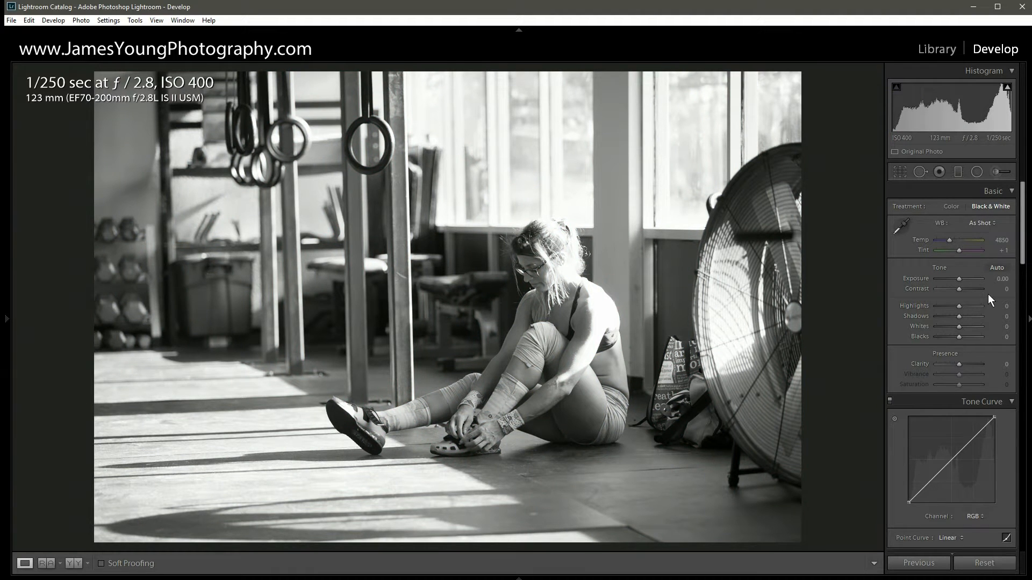
{"action": "scroll", "coordinate": [987, 294], "scroll_direction": "down", "scroll_amount": 3}
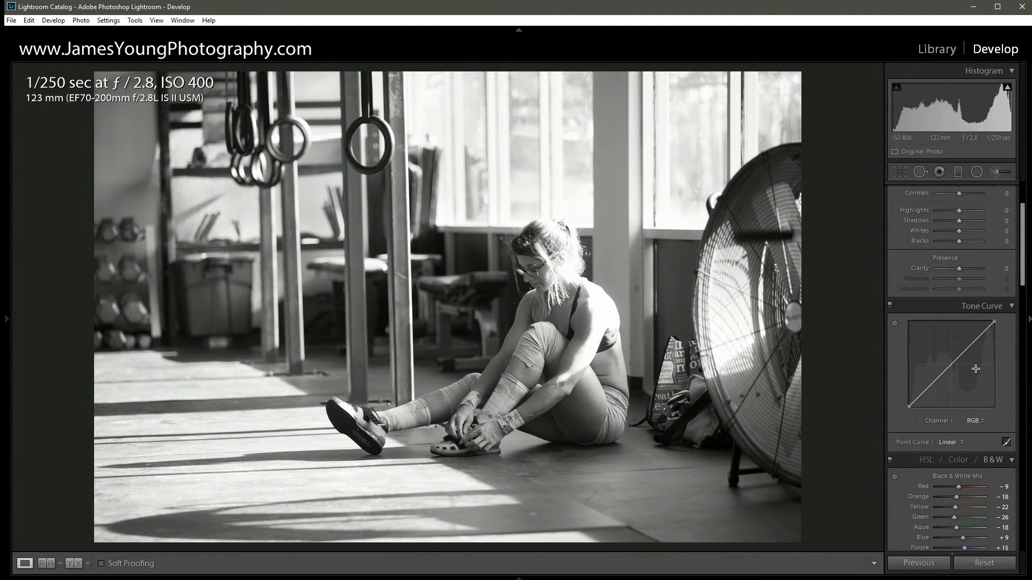
{"action": "left_click", "coordinate": [954, 443]}
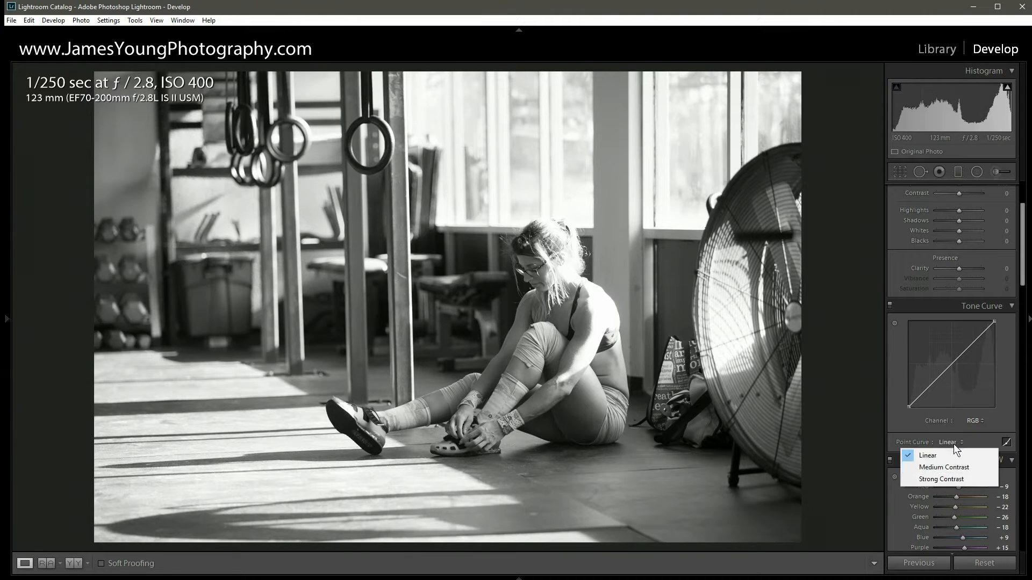
{"action": "left_click", "coordinate": [956, 480]}
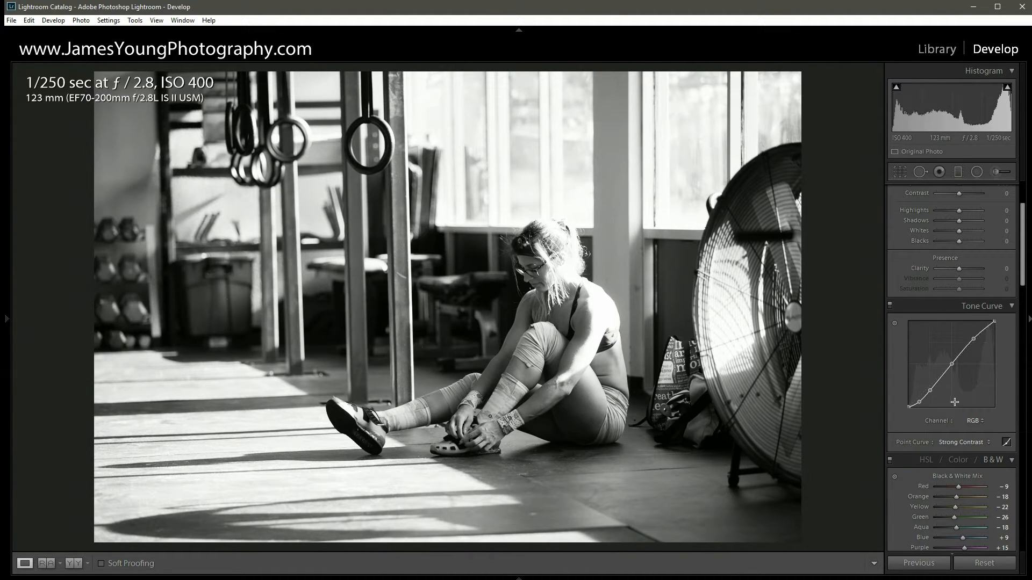
Step: Raise the photo's Contrast to +70 in the basic tone adjustments
{"action": "scroll", "coordinate": [954, 402], "scroll_direction": "up", "scroll_amount": 3}
{"action": "scroll", "coordinate": [969, 440], "scroll_direction": "down", "scroll_amount": 3}
{"action": "scroll", "coordinate": [979, 385], "scroll_direction": "up", "scroll_amount": 3}
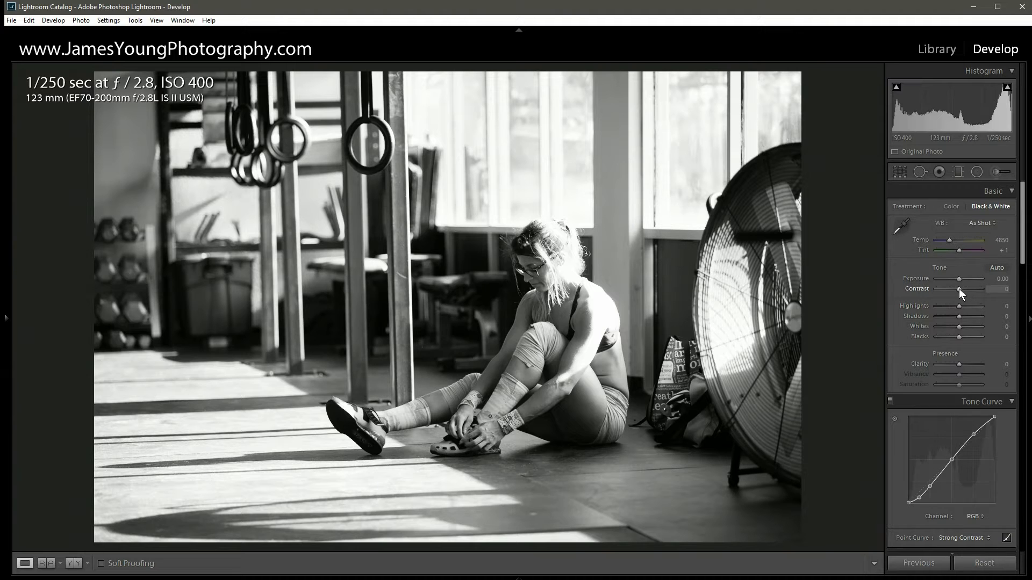
{"action": "key", "text": "shift+Up"}
{"action": "key", "text": "shift+Up"}
{"action": "key", "text": "shift+Up"}
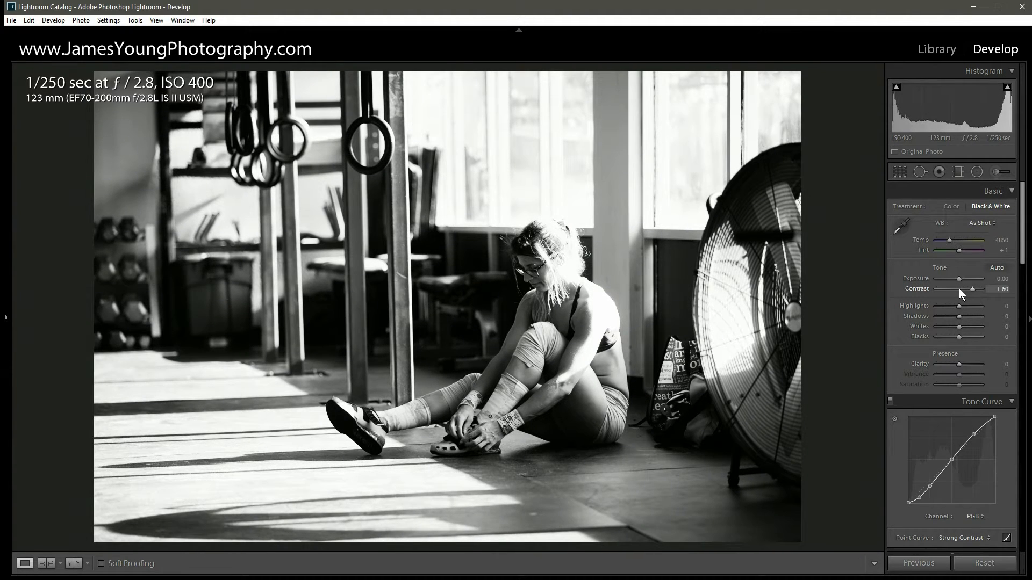
{"action": "key", "text": "Up"}
{"action": "key", "text": "Up"}
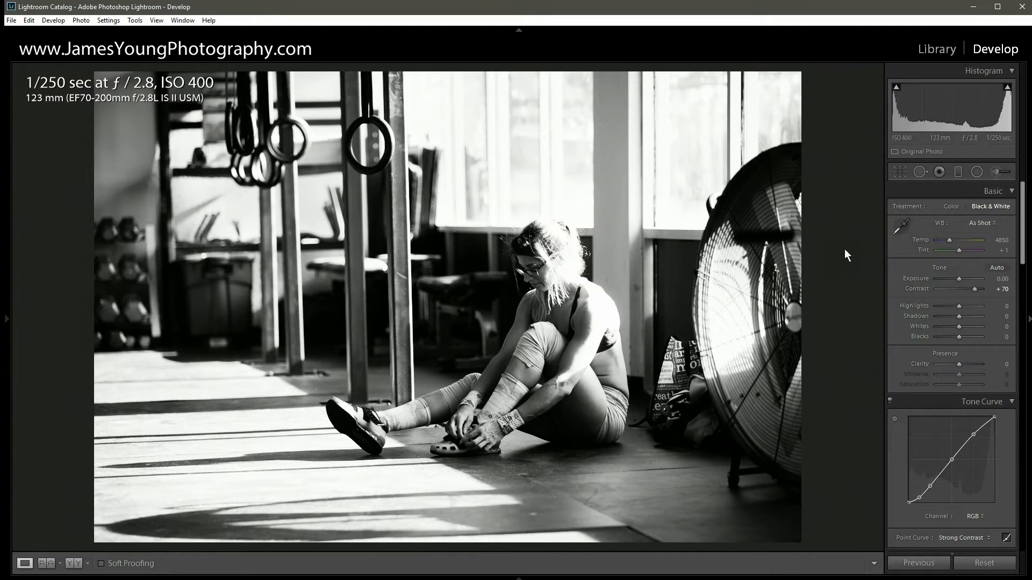
Step: Lower Highlights to -64, using the clipping preview to recover the blown-out areas on the woman's back and arm
{"action": "left_click", "coordinate": [959, 307], "text": "alt"}
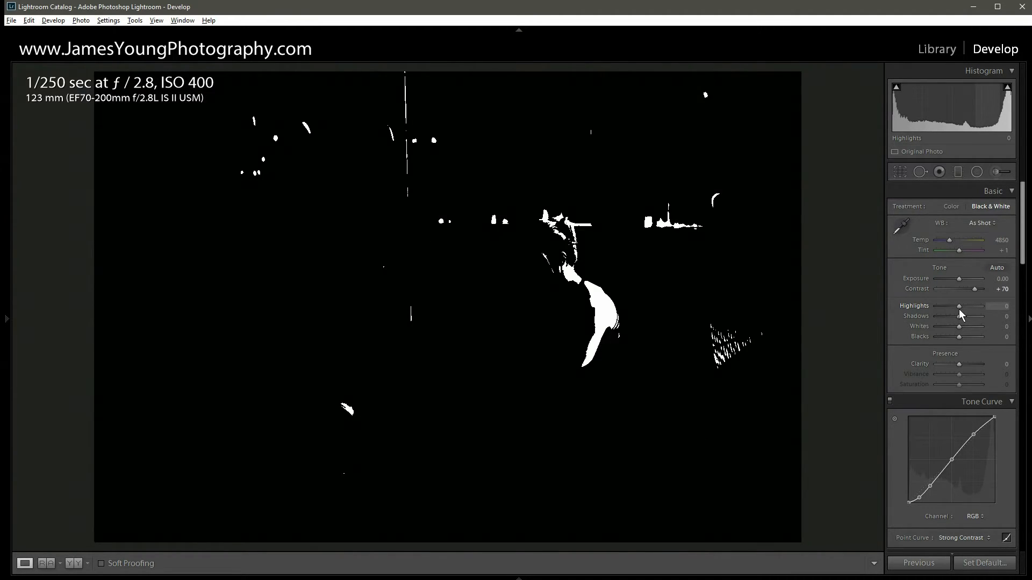
{"action": "left_click_drag", "start_coordinate": [958, 308], "coordinate": [946, 307]}
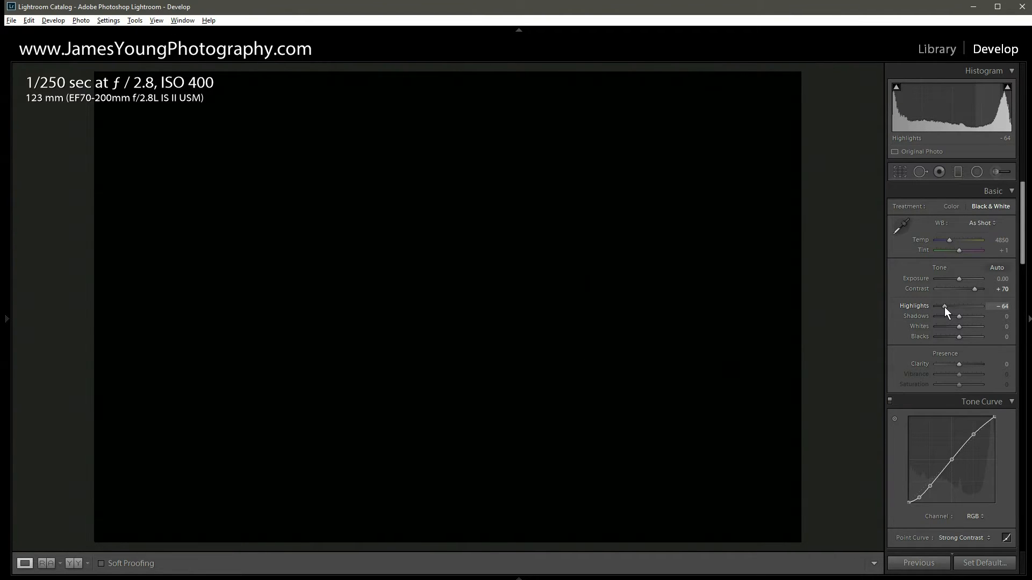
{"action": "left_click_drag", "start_coordinate": [944, 307], "coordinate": [944, 307]}
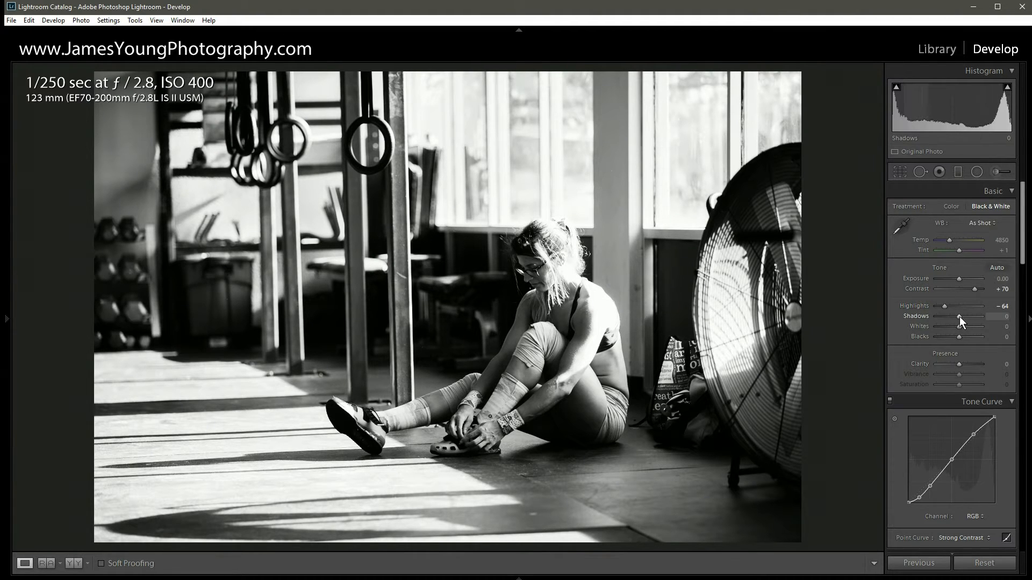
Step: Raise Shadows to +90 to bring out detail in the dark areas of the gym
{"action": "key", "text": "Up"}
{"action": "key", "text": "Up"}
{"action": "key", "text": "Up"}
{"action": "key", "text": "Up"}
{"action": "key", "text": "Up"}
{"action": "key", "text": "Up"}
{"action": "key", "text": "Up"}
{"action": "key", "text": "Up"}
{"action": "key", "text": "Up"}
{"action": "key", "text": "Up"}
{"action": "key", "text": "Up"}
{"action": "key", "text": "Up"}
{"action": "key", "text": "Up"}
{"action": "key", "text": "Up"}
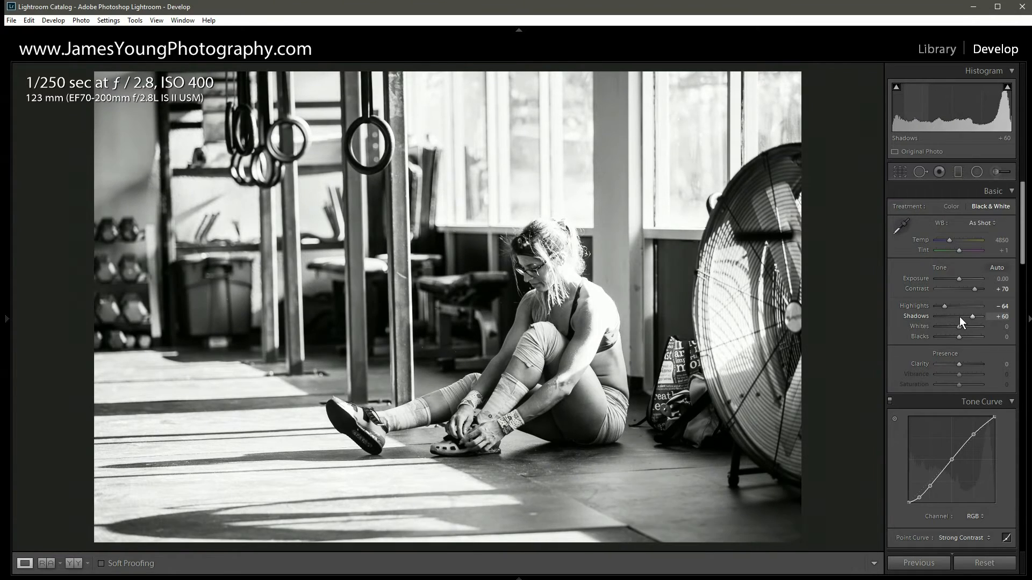
{"action": "key", "text": "Up"}
{"action": "key", "text": "Up"}
{"action": "key", "text": "Up"}
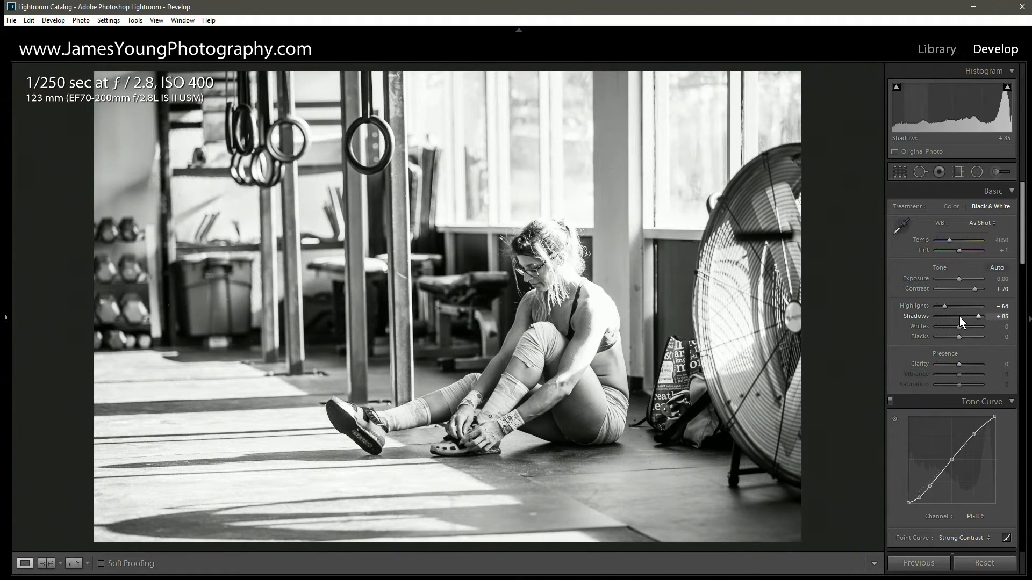
{"action": "key", "text": "Up"}
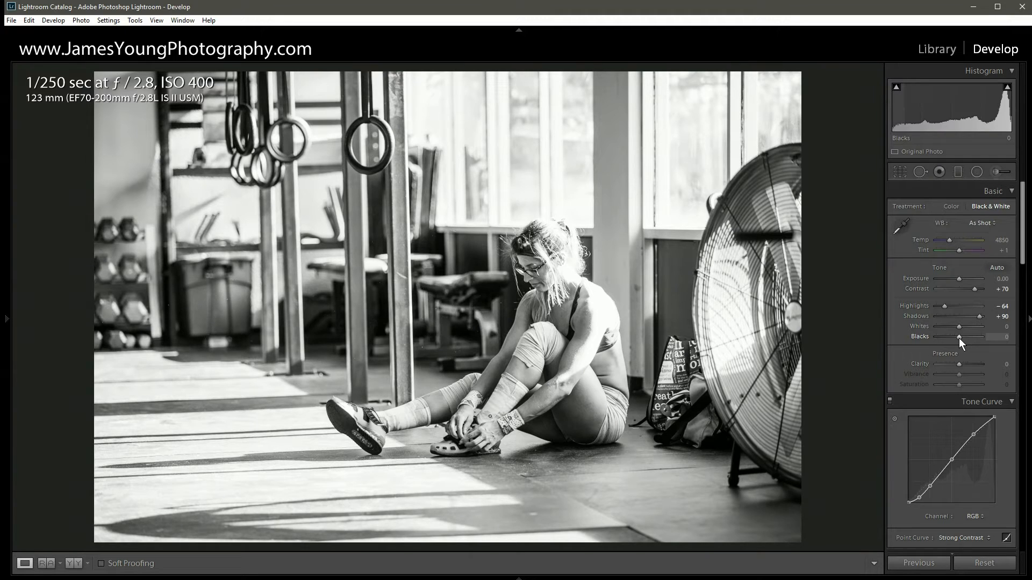
Step: Lower Blacks to -75 to deepen the darkest tones of the photo
{"action": "scroll", "coordinate": [959, 337], "scroll_direction": "down", "scroll_amount": 10}
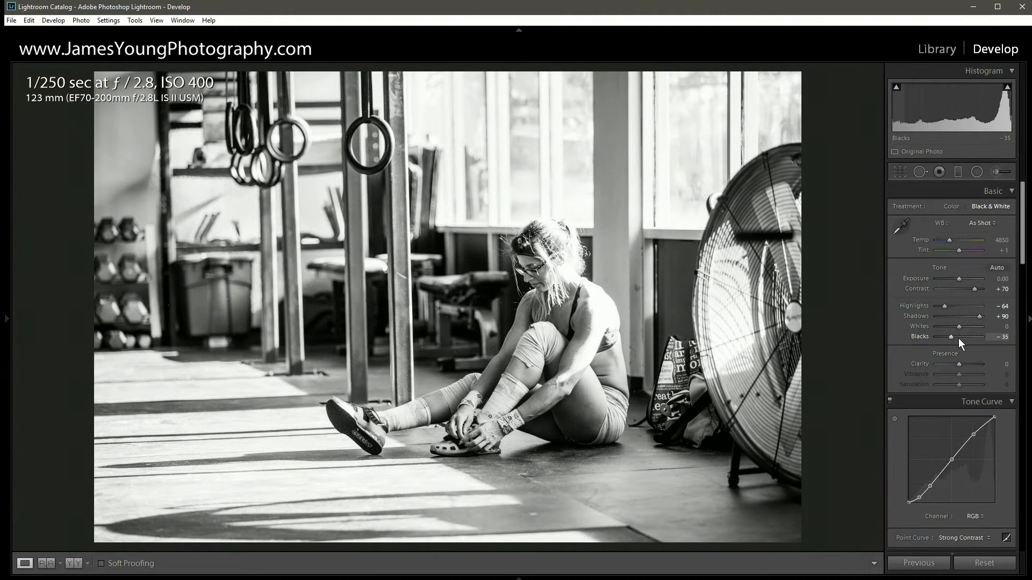
{"action": "scroll", "coordinate": [958, 338], "scroll_direction": "down", "scroll_amount": 1}
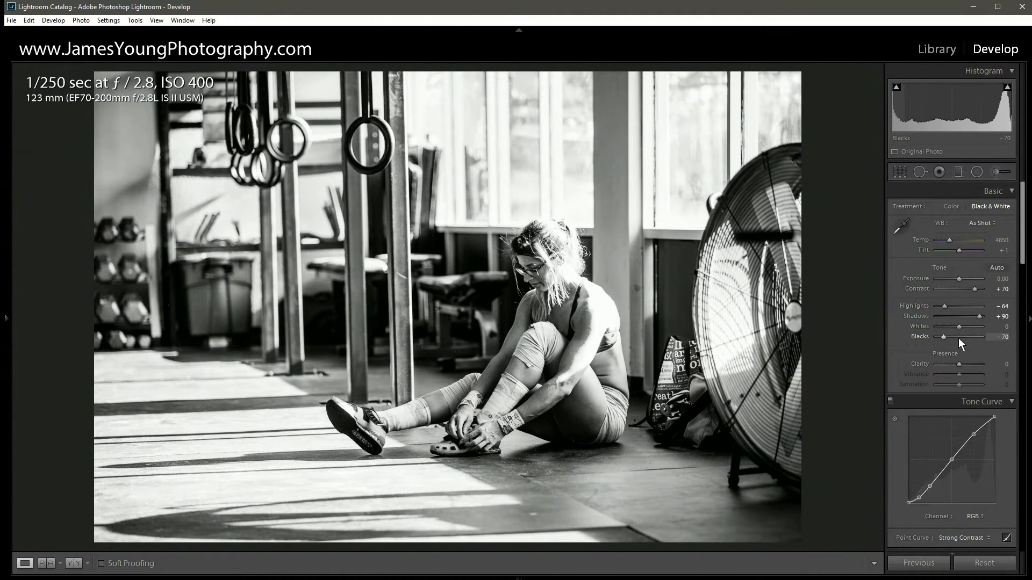
{"action": "scroll", "coordinate": [959, 343], "scroll_direction": "down", "scroll_amount": 1}
{"action": "scroll", "coordinate": [953, 335], "scroll_direction": "down", "scroll_amount": 2}
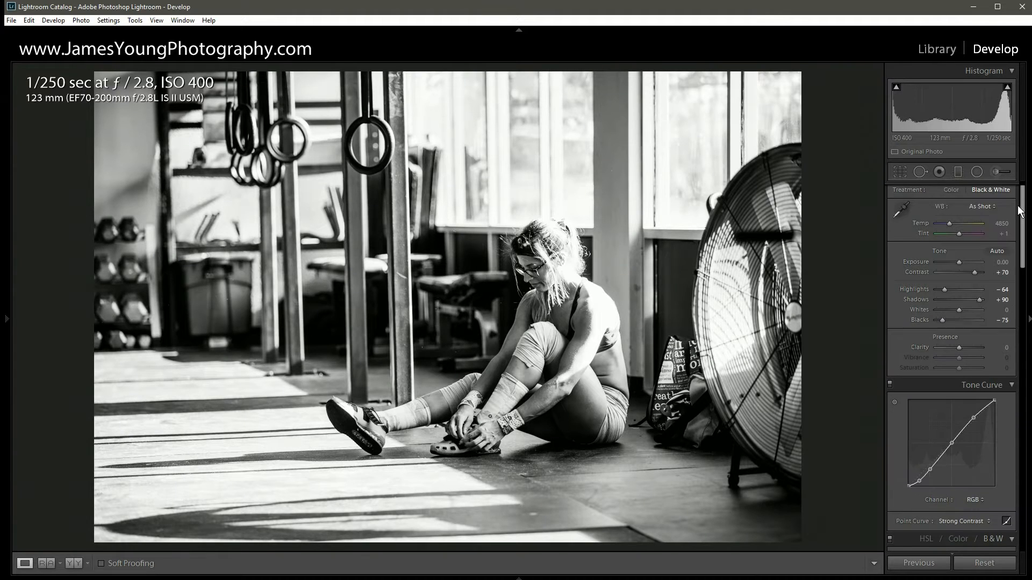
Step: Set the Dehaze amount to +20 in the photo's effects
{"action": "left_click_drag", "start_coordinate": [1022, 208], "coordinate": [1030, 471]}
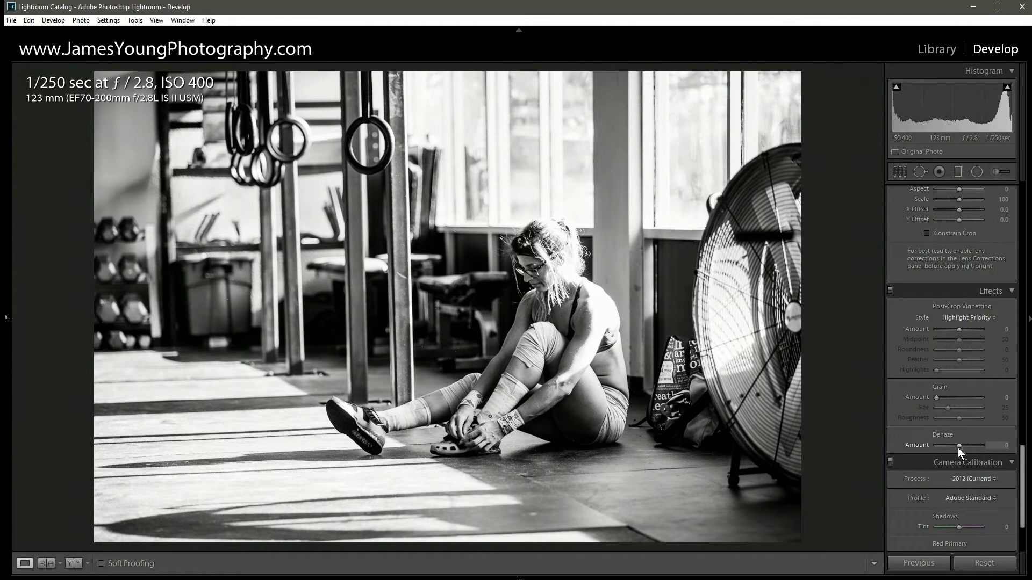
{"action": "key", "text": "Up"}
{"action": "key", "text": "Up"}
{"action": "key", "text": "Up"}
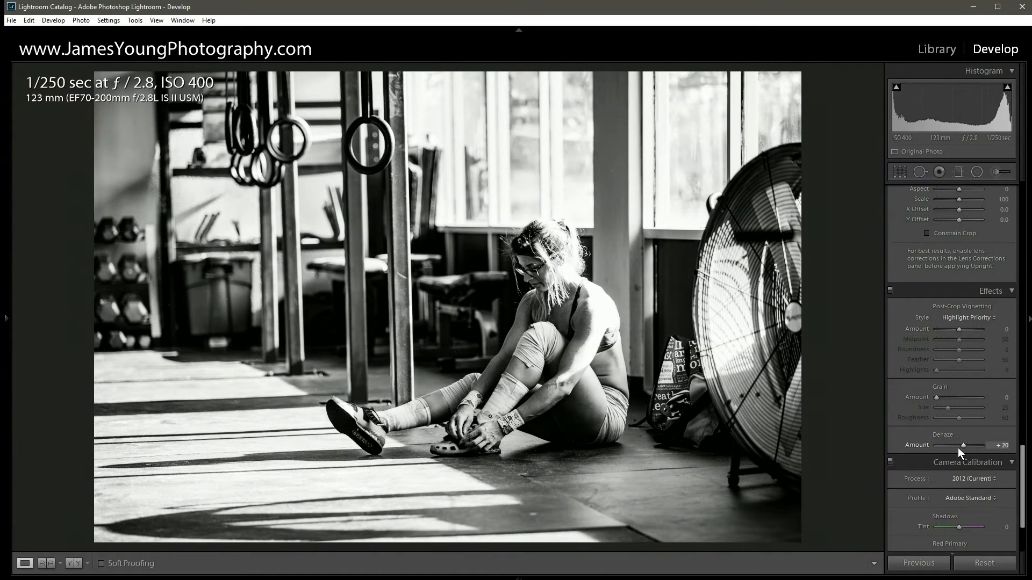
{"action": "key", "text": "Up"}
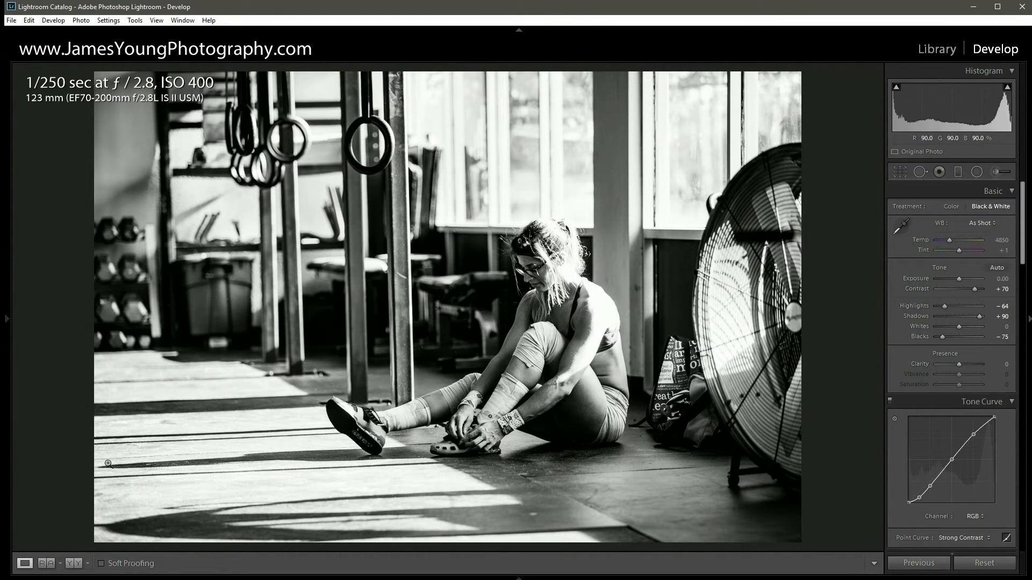
Step: Add a Highlight Priority post-crop vignette with an amount of -15
{"action": "scroll", "coordinate": [913, 280], "scroll_direction": "down", "scroll_amount": 20}
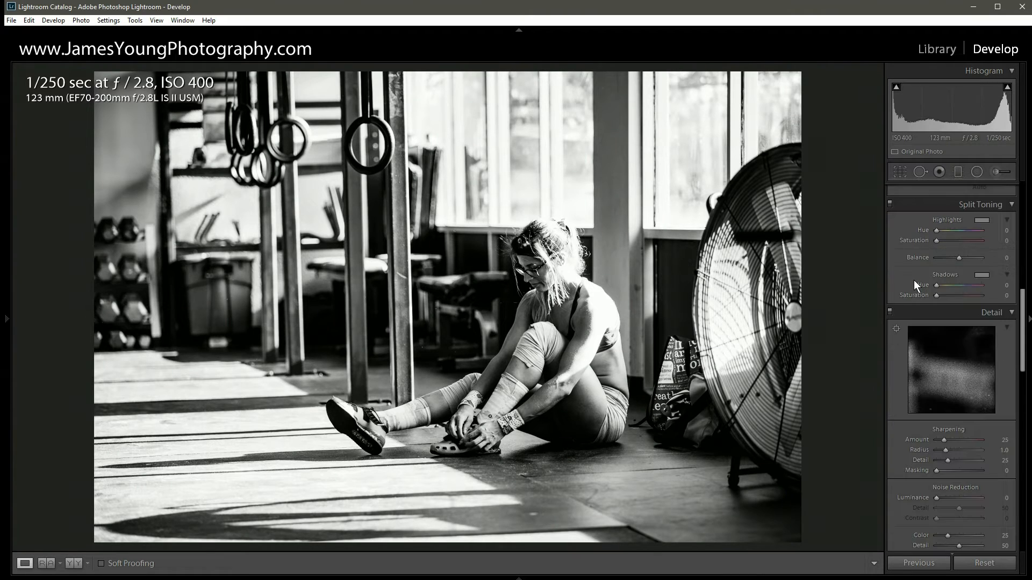
{"action": "scroll", "coordinate": [914, 281], "scroll_direction": "down", "scroll_amount": 5}
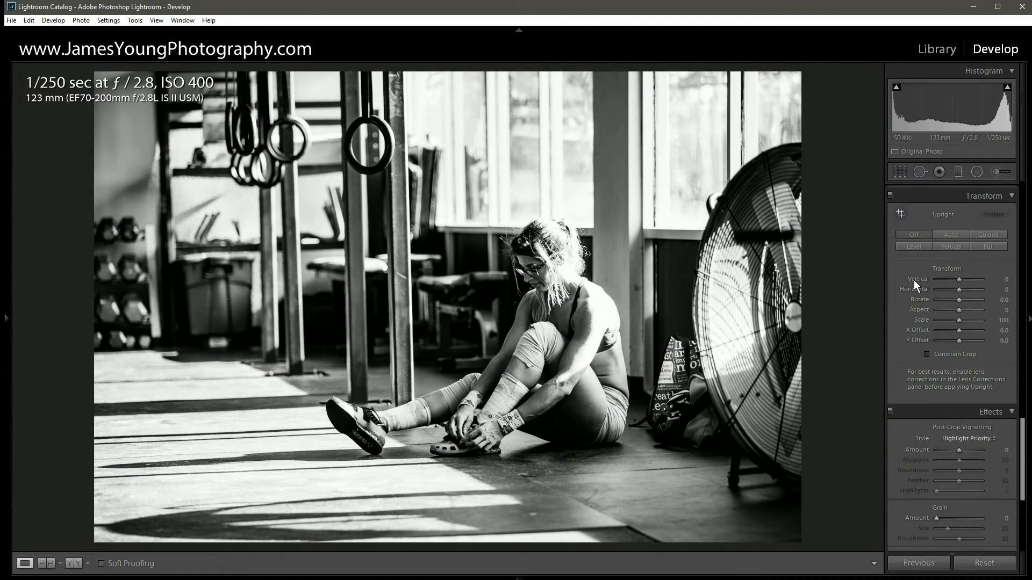
{"action": "scroll", "coordinate": [916, 296], "scroll_direction": "down", "scroll_amount": 5}
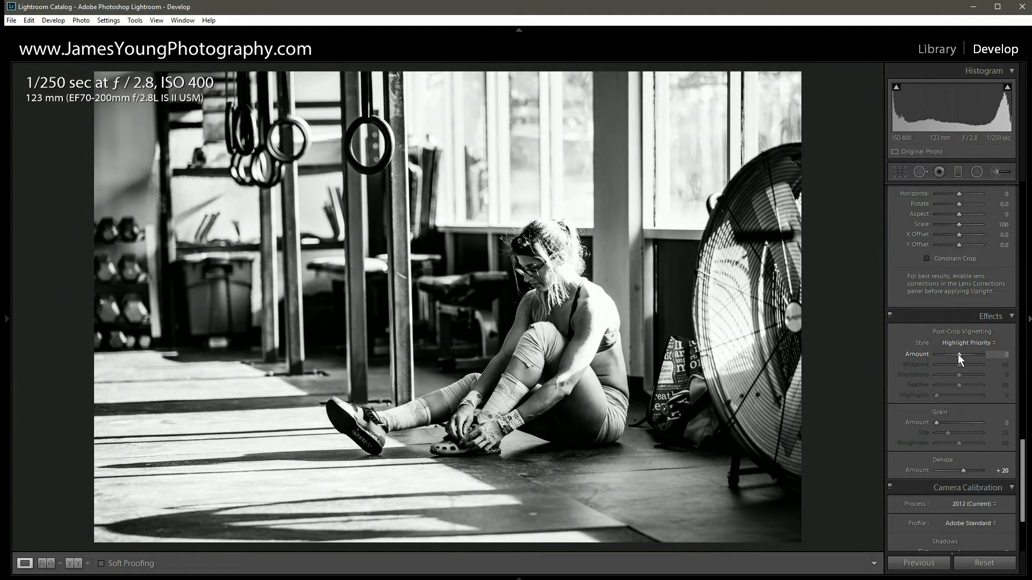
{"action": "key", "text": "Down"}
{"action": "key", "text": "Down"}
{"action": "key", "text": "Down"}
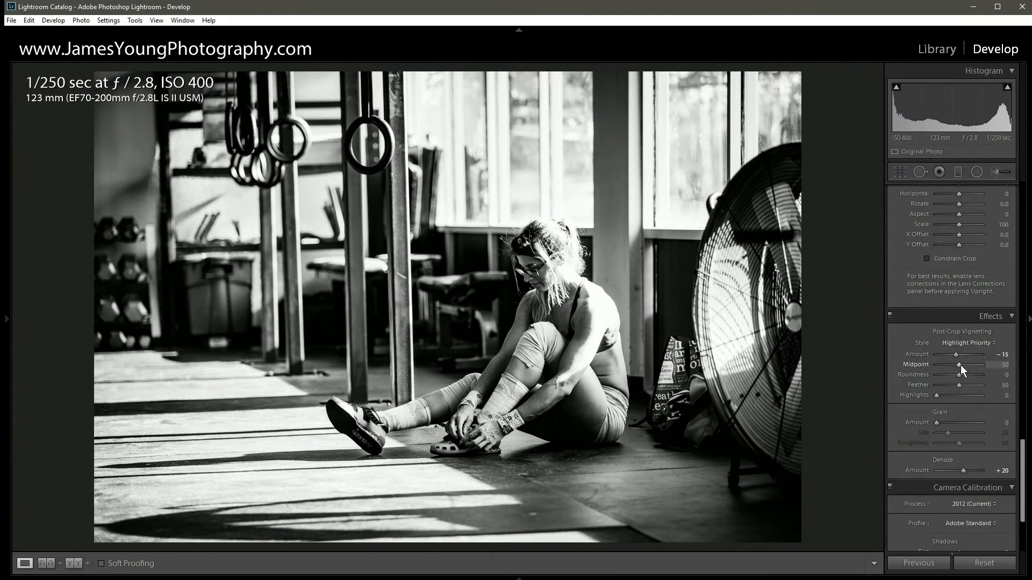
Step: Set the vignette's Midpoint to 12 and Feather to 82, using the exaggerated preview to judge its spread
{"action": "left_click", "coordinate": [960, 365], "text": "alt"}
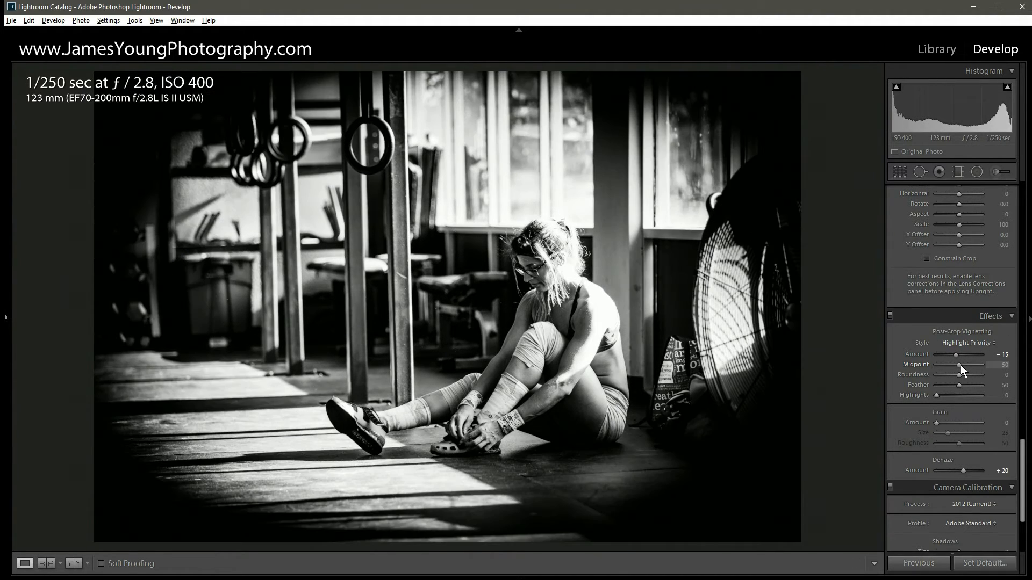
{"action": "left_click_drag", "start_coordinate": [960, 365], "coordinate": [943, 367]}
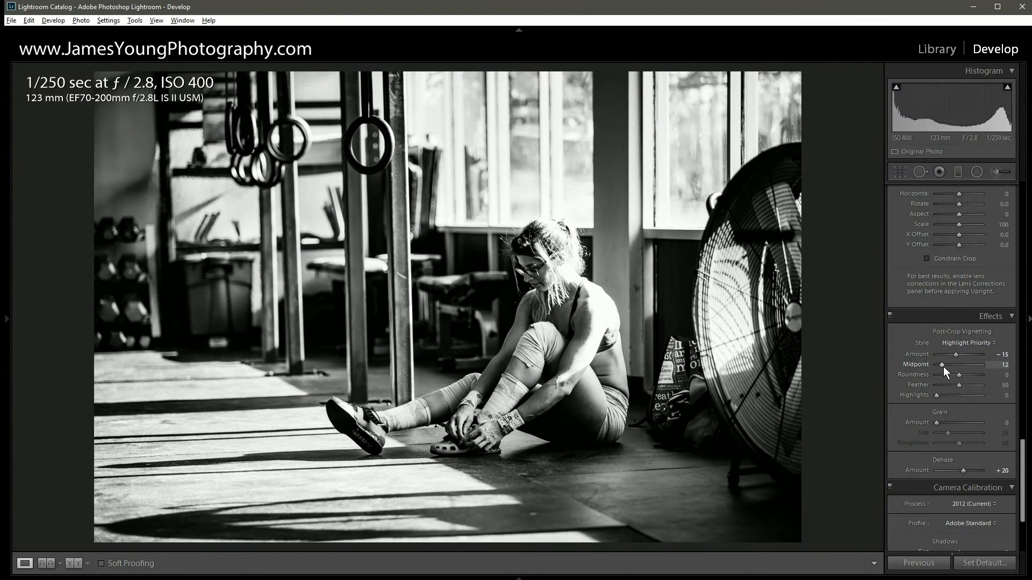
{"action": "key", "text": "alt"}
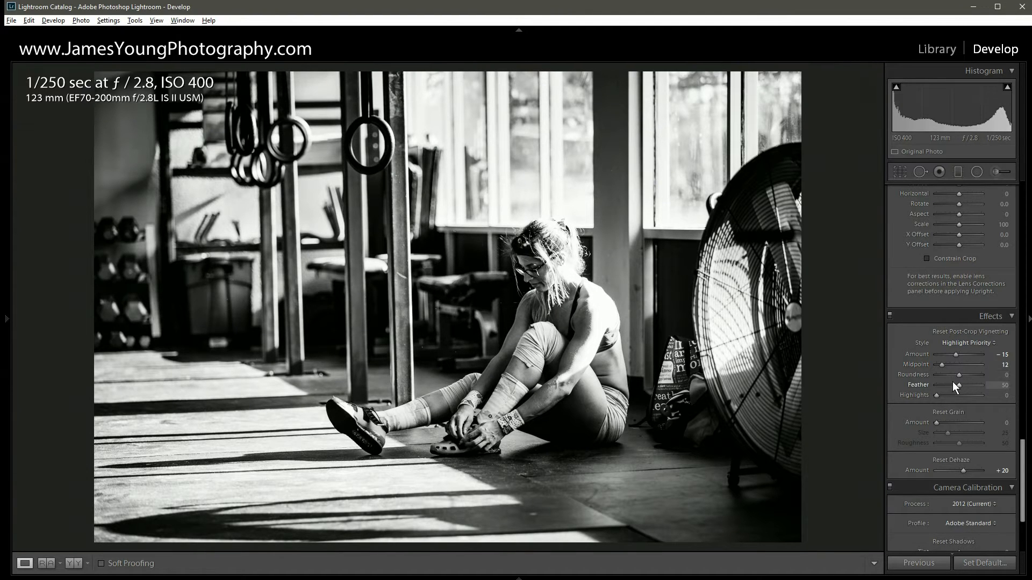
{"action": "left_click_drag", "start_coordinate": [959, 385], "coordinate": [973, 385]}
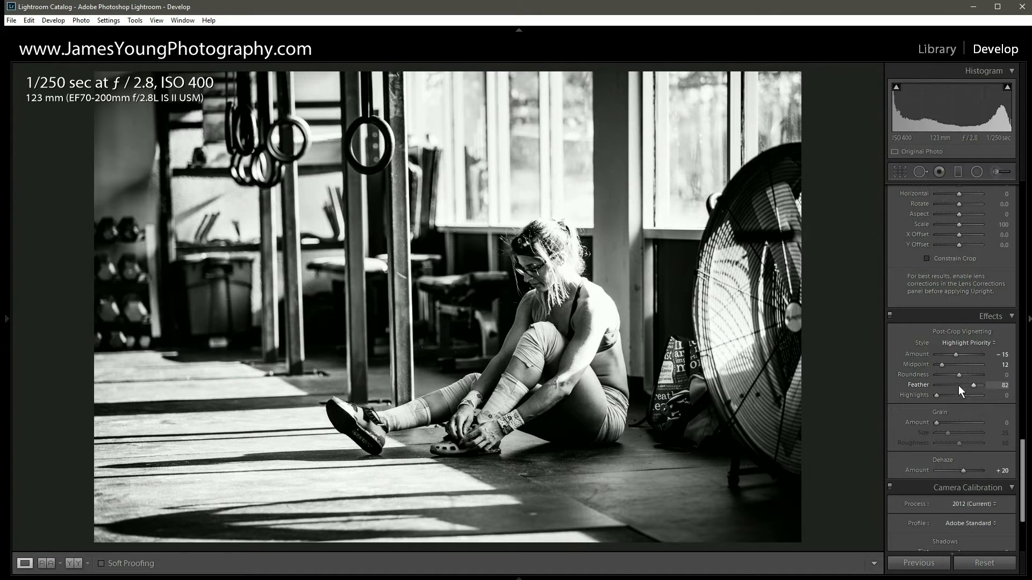
Step: Check the woman's face up close, and raise the white balance temperature to 13285
{"action": "scroll", "coordinate": [959, 384], "scroll_direction": "up", "scroll_amount": 15}
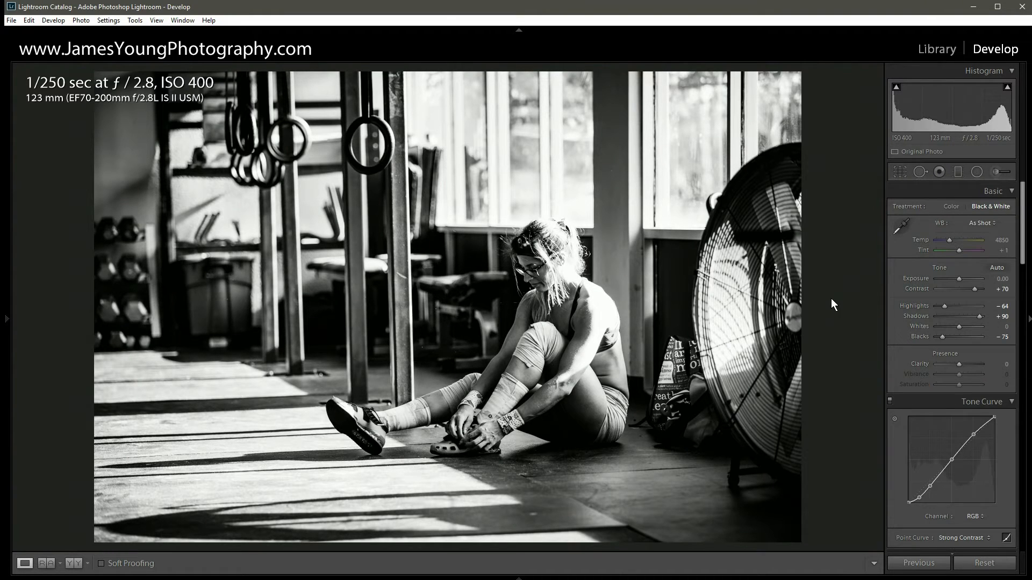
{"action": "left_click", "coordinate": [540, 273]}
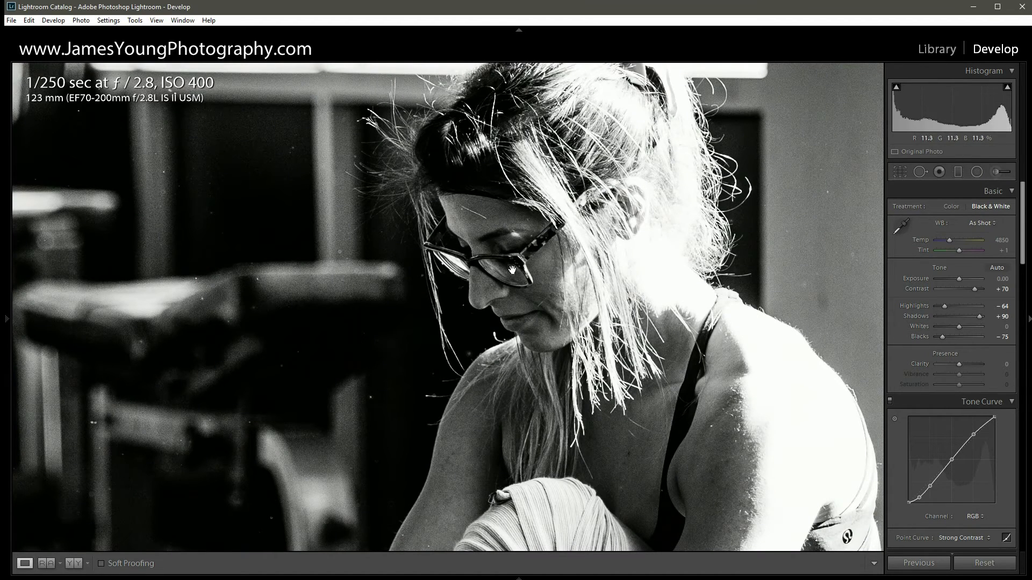
{"action": "left_click", "coordinate": [522, 282]}
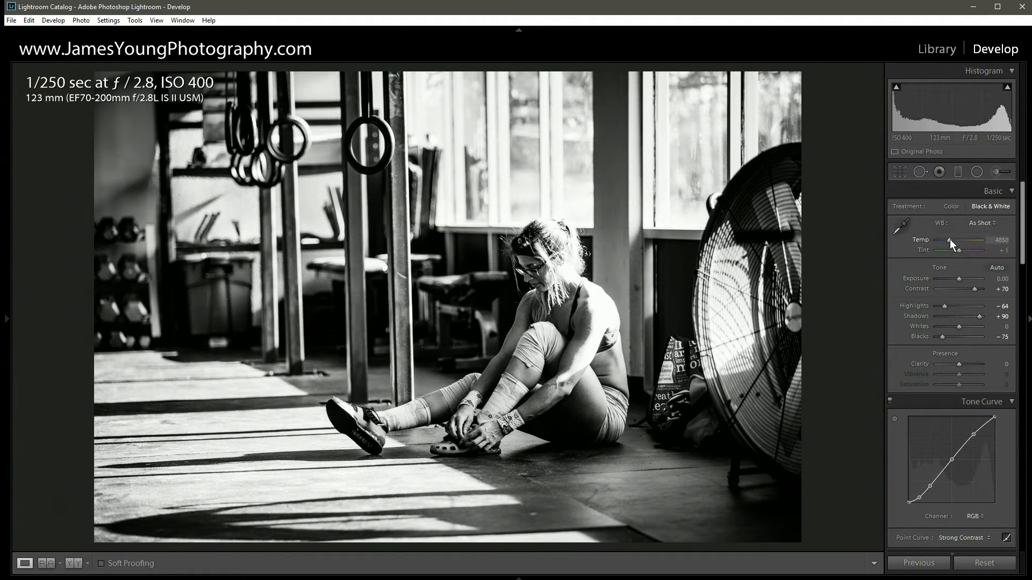
{"action": "left_click_drag", "start_coordinate": [949, 239], "coordinate": [950, 239]}
{"action": "key", "text": "shift+Up"}
{"action": "key", "text": "shift+Up"}
{"action": "key", "text": "shift+Up"}
{"action": "key", "text": "shift+Up"}
{"action": "key", "text": "shift+Up"}
{"action": "key", "text": "shift+Up"}
{"action": "key", "text": "shift+Up"}
{"action": "key", "text": "shift+Up"}
{"action": "key", "text": "shift+Up"}
{"action": "key", "text": "shift+Up"}
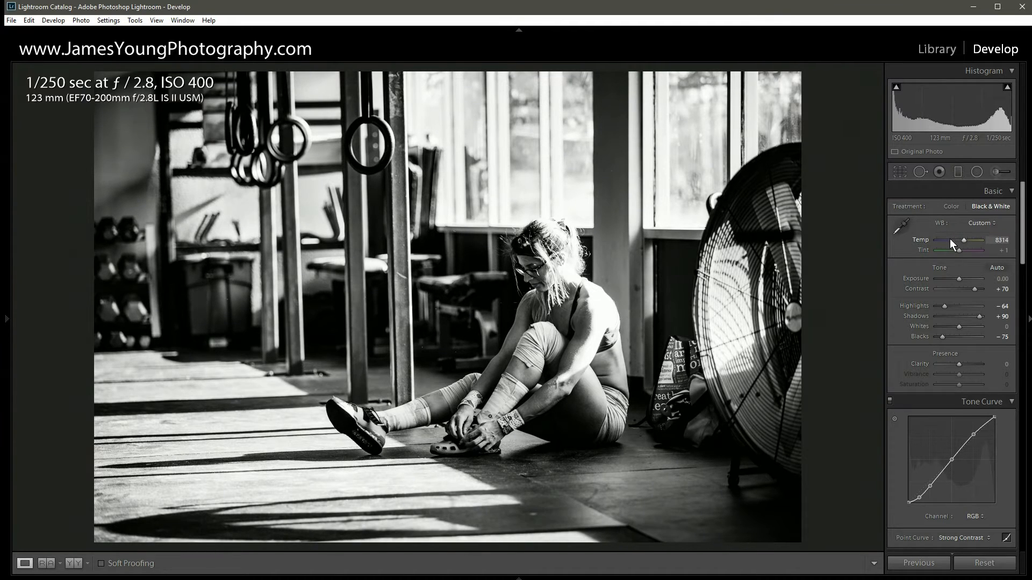
{"action": "key", "text": "shift+Up"}
{"action": "key", "text": "shift+Up"}
{"action": "key", "text": "shift+Up"}
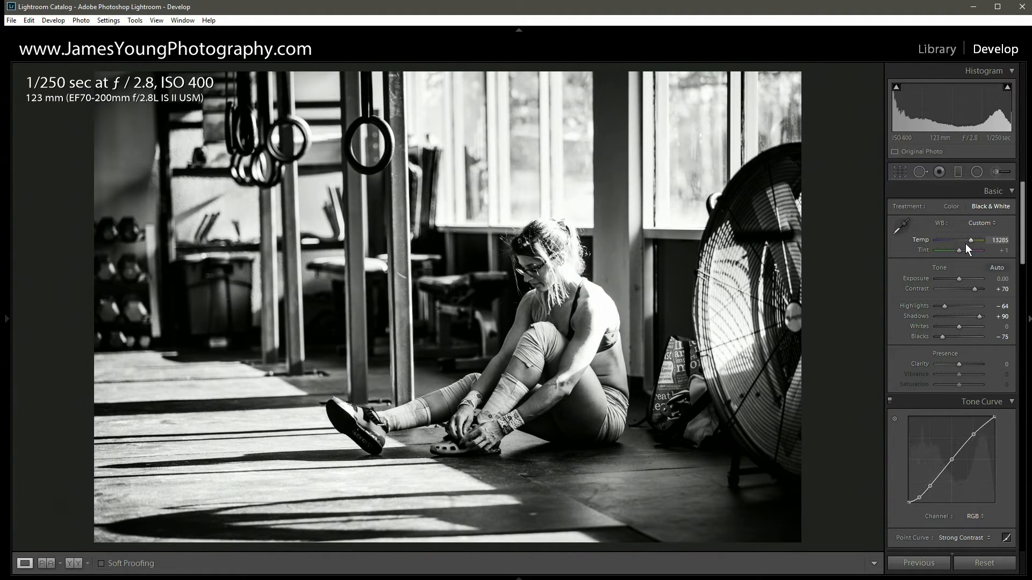
Step: Compare the photo with and without the last temperature change, and inspect the woman's face up close
{"action": "key", "text": "ctrl+z"}
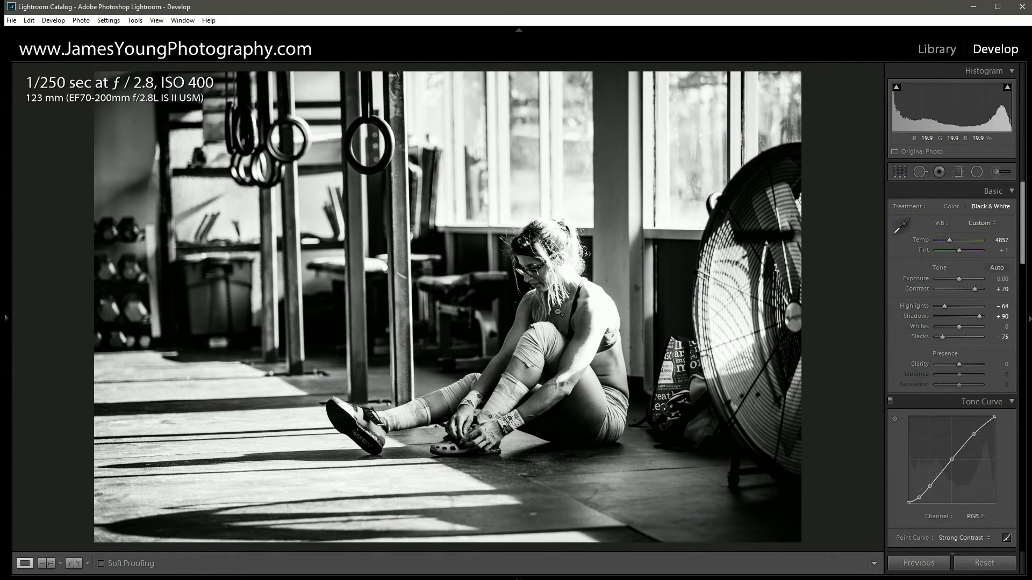
{"action": "key", "text": "ctrl+y"}
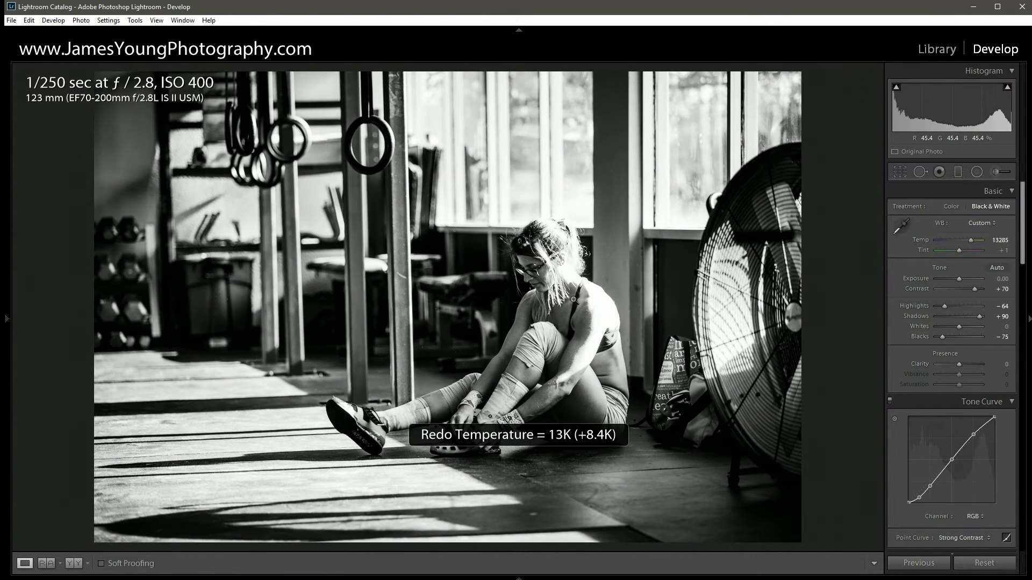
{"action": "left_click", "coordinate": [532, 265]}
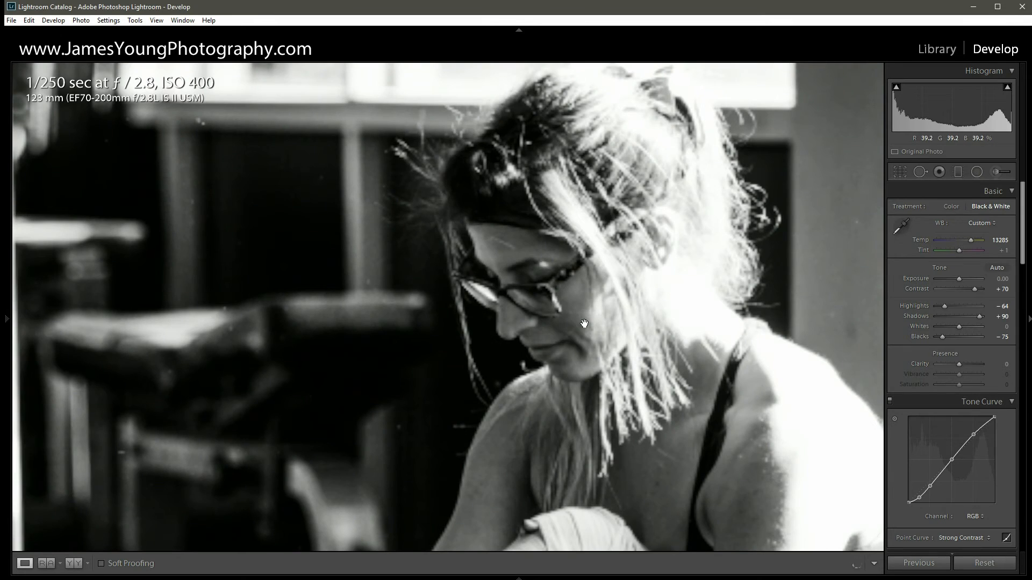
{"action": "left_click", "coordinate": [584, 323]}
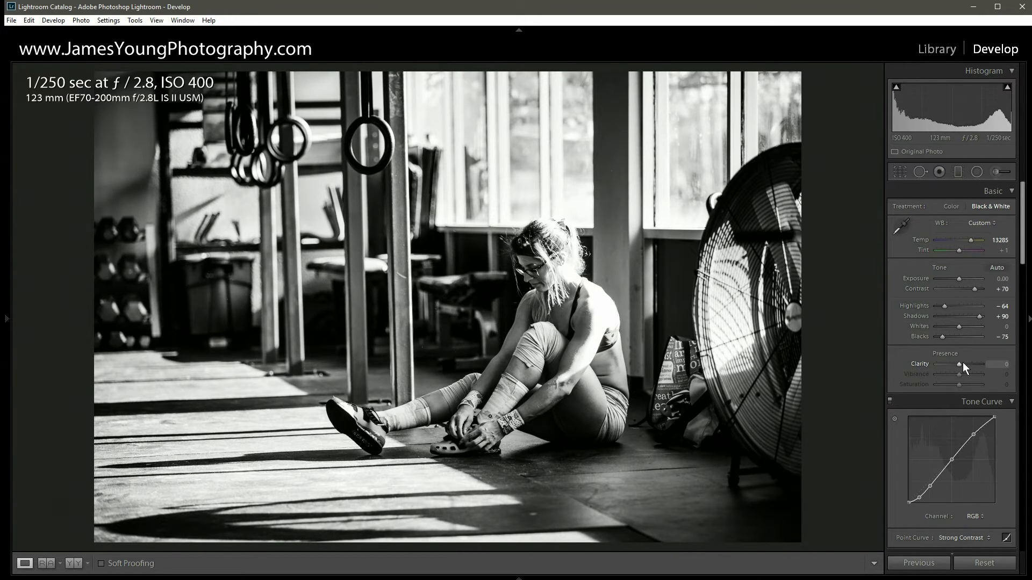
Step: Try global Clarity values of +69 and +67 on the photo, resetting Clarity to 0 after each
{"action": "left_click_drag", "start_coordinate": [972, 366], "coordinate": [975, 366]}
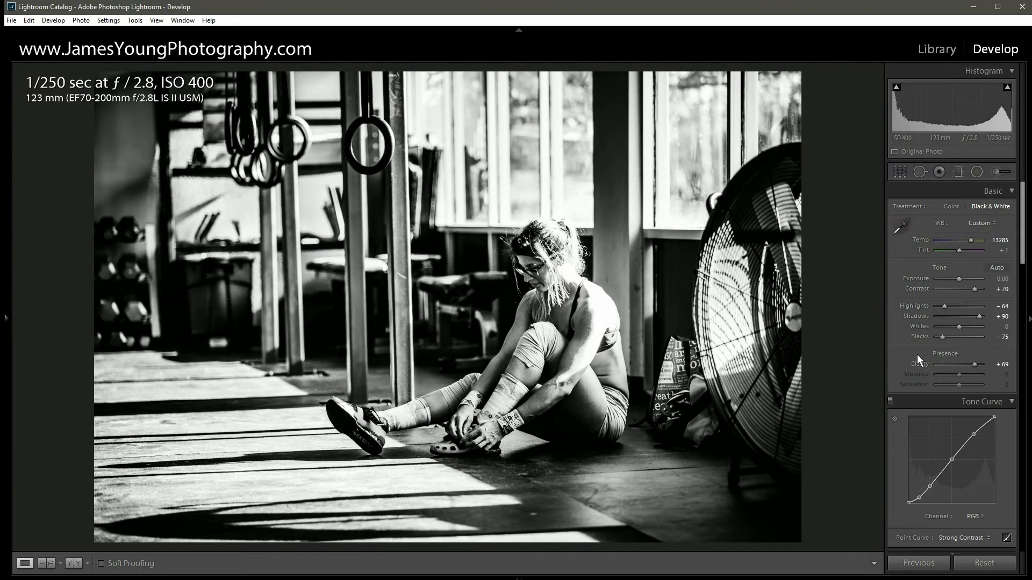
{"action": "double_click", "coordinate": [974, 364]}
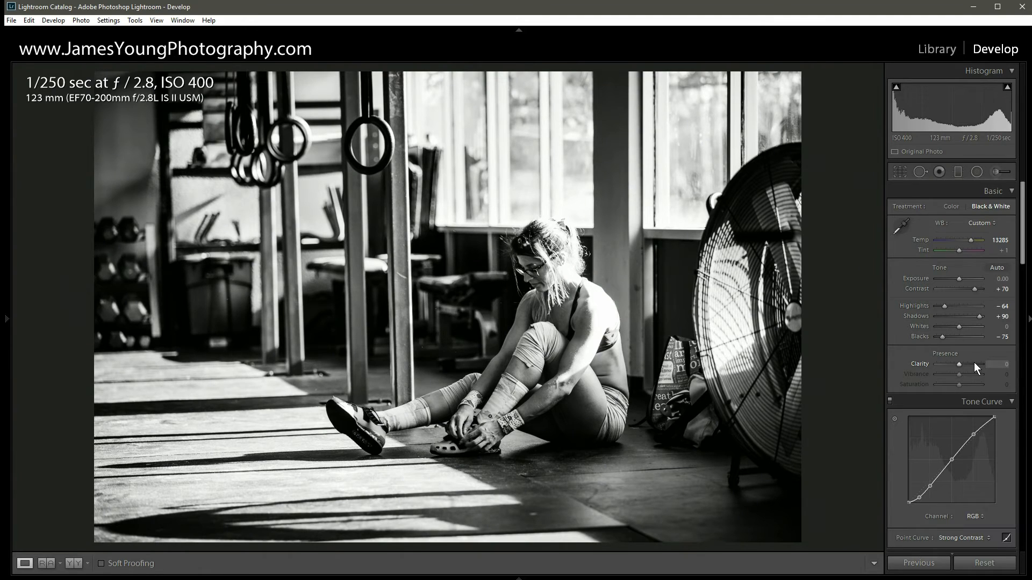
{"action": "left_click", "coordinate": [973, 364]}
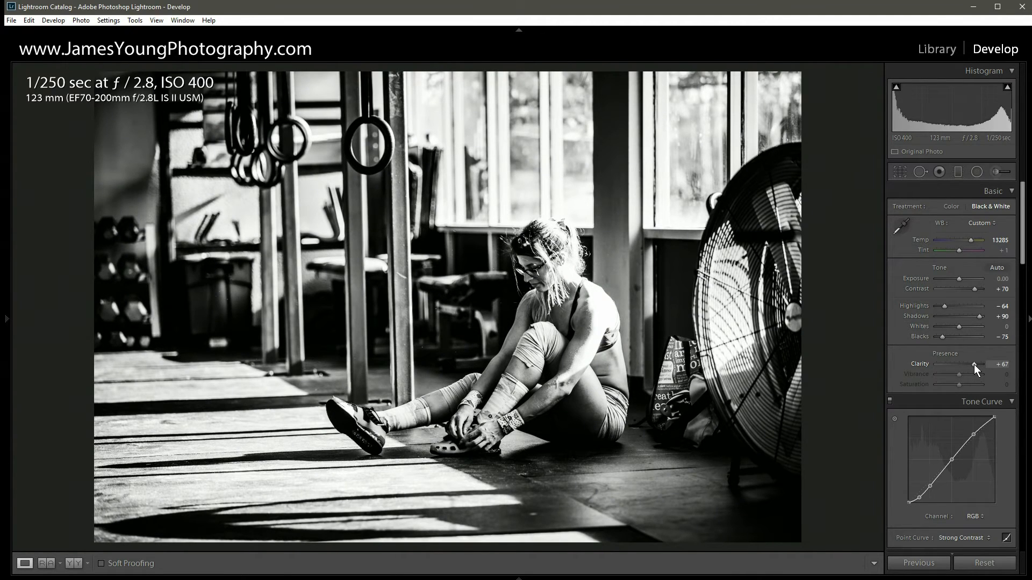
{"action": "double_click", "coordinate": [974, 364]}
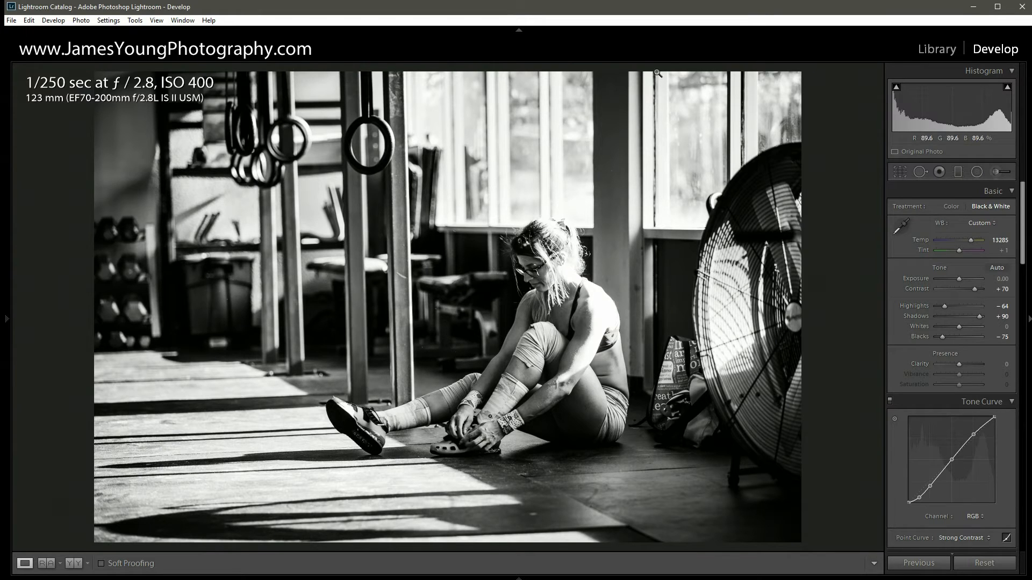
Step: Draw a radial filter around the seated woman with all its effect values reset to zero, centred on her body
{"action": "left_click", "coordinate": [978, 172]}
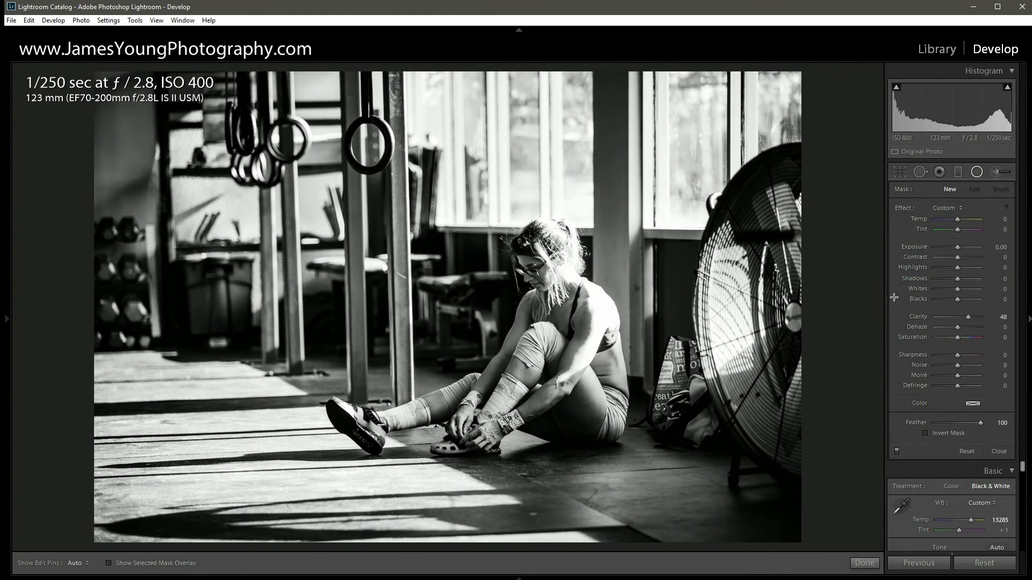
{"action": "double_click", "coordinate": [902, 208]}
{"action": "mouse_move", "coordinate": [549, 315]}
{"action": "left_mouse_down"}
{"action": "mouse_move", "coordinate": [599, 417]}
{"action": "mouse_move", "coordinate": [643, 450]}
{"action": "left_mouse_up"}
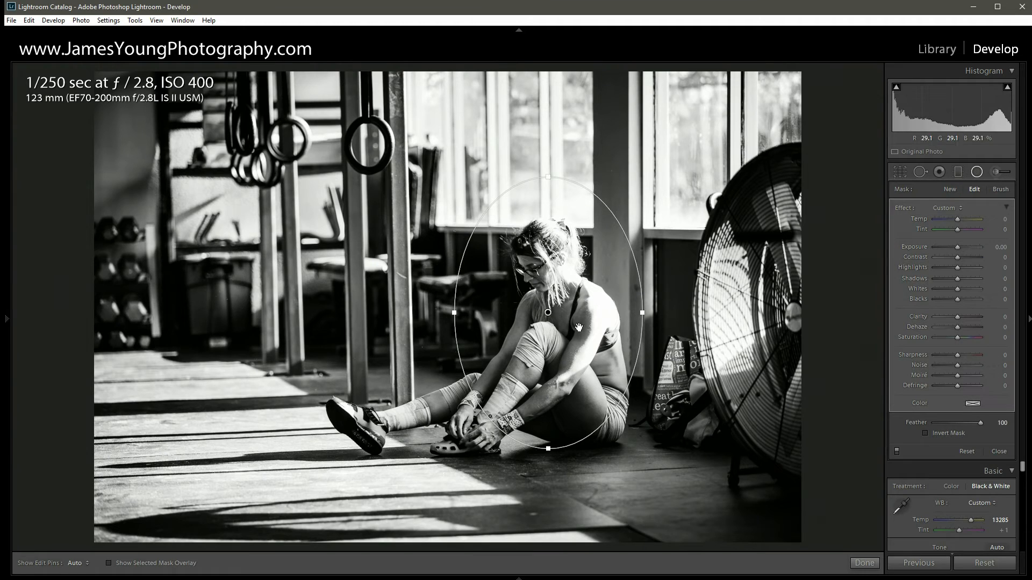
{"action": "left_click_drag", "start_coordinate": [544, 313], "coordinate": [546, 323]}
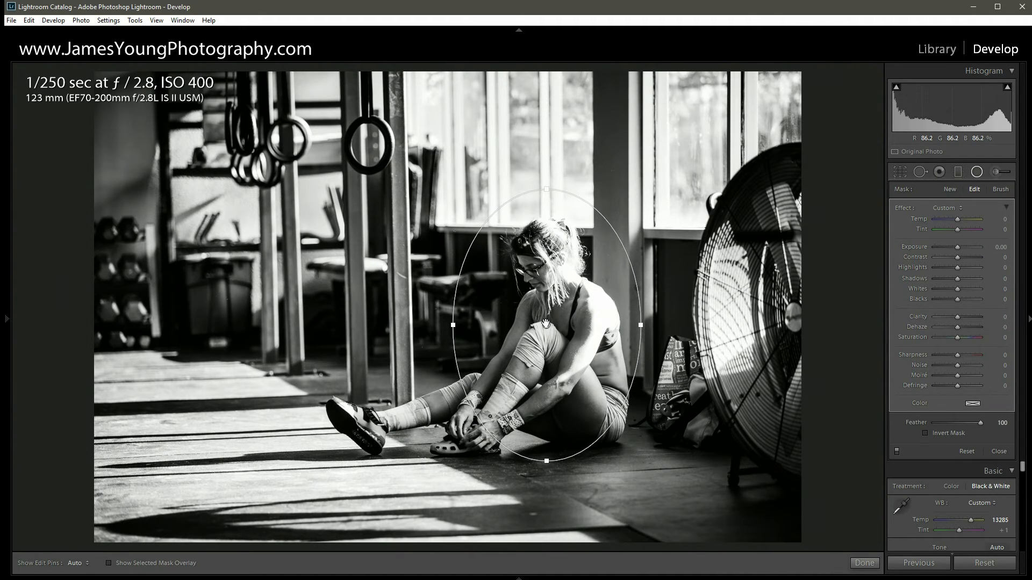
Step: Tilt and shift the radial filter to follow the woman's pose, and set its Clarity to 71
{"action": "mouse_move", "coordinate": [545, 323]}
{"action": "left_click_drag", "start_coordinate": [630, 245], "coordinate": [652, 307]}
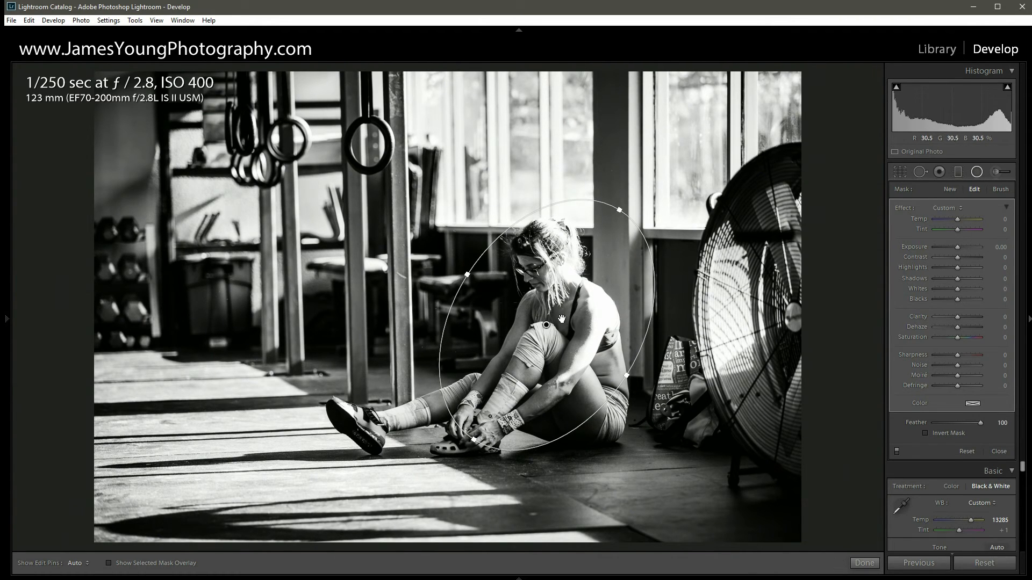
{"action": "left_click_drag", "start_coordinate": [546, 327], "coordinate": [532, 340]}
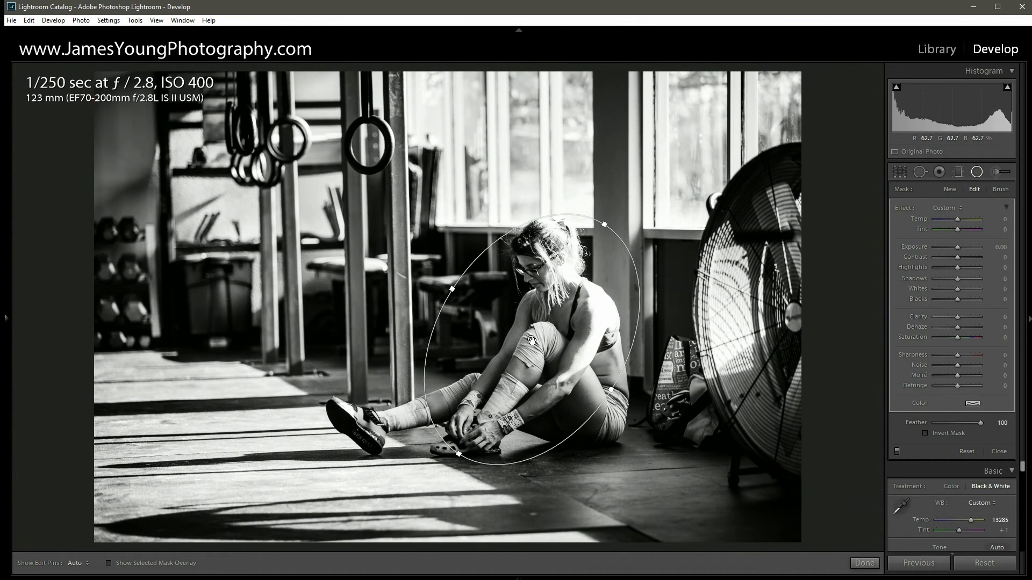
{"action": "mouse_move", "coordinate": [532, 341]}
{"action": "left_click_drag", "start_coordinate": [957, 317], "coordinate": [971, 317]}
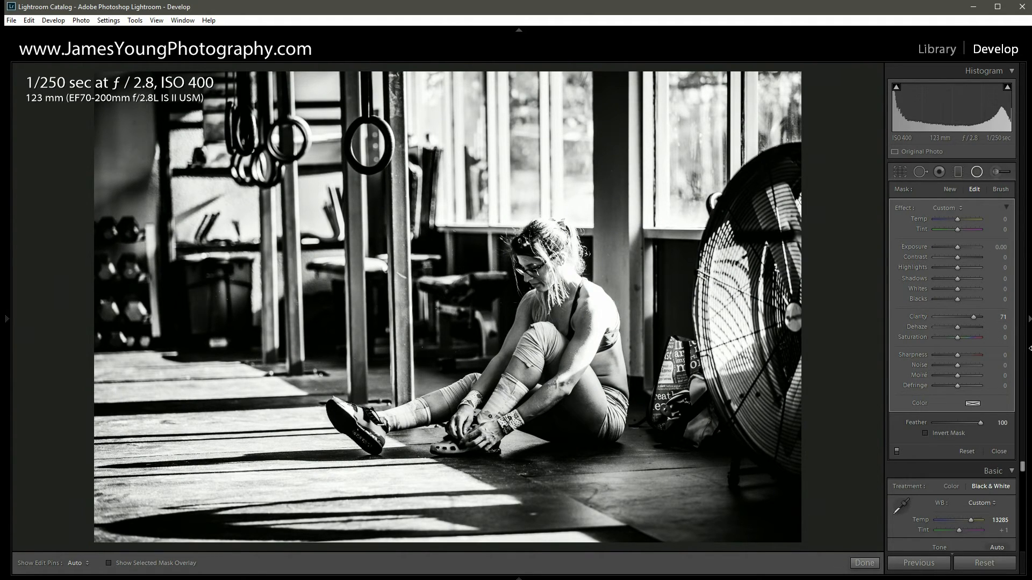
Step: Hide the edit pins and erase the radial filter's effect over the woman's arms and legs with a size 8.0 brush
{"action": "left_click", "coordinate": [996, 191]}
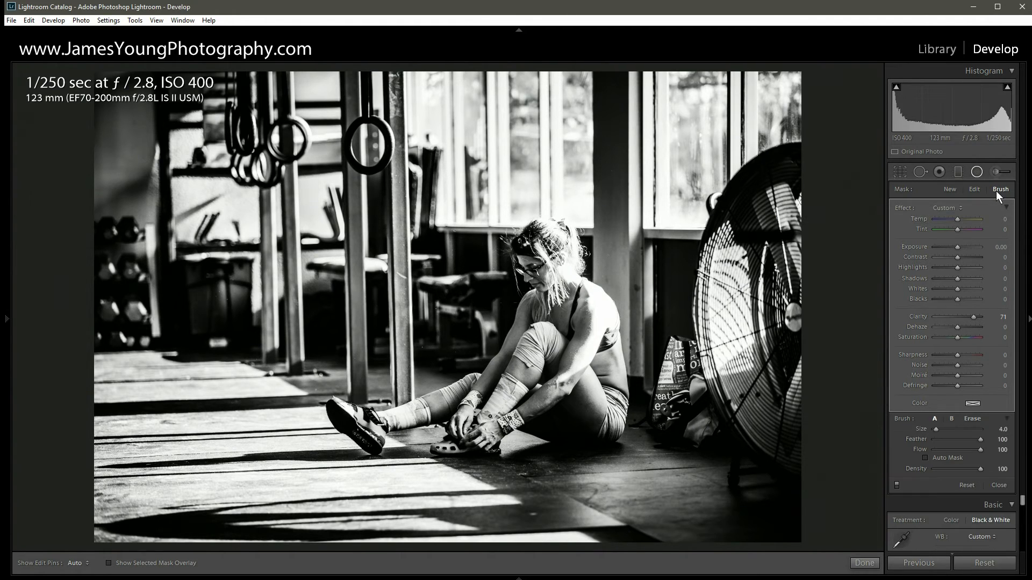
{"action": "left_click", "coordinate": [964, 417]}
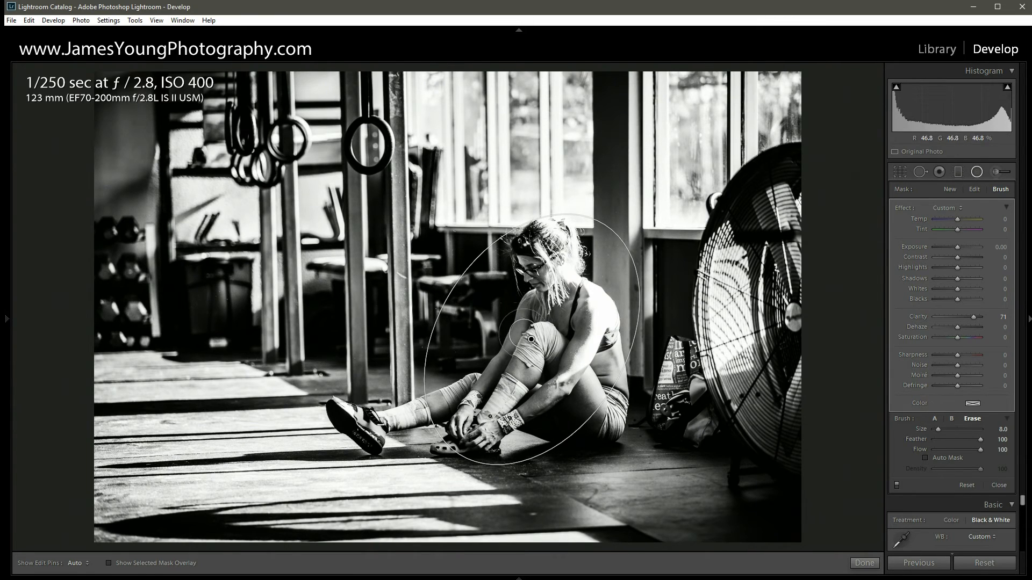
{"action": "key", "text": "h"}
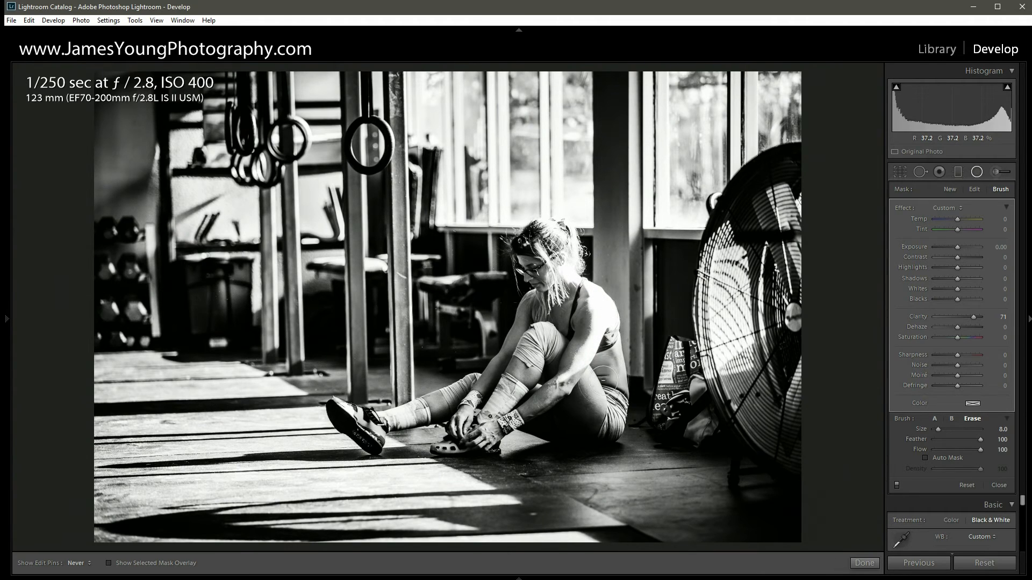
{"action": "mouse_move", "coordinate": [569, 366]}
{"action": "left_mouse_down"}
{"action": "mouse_move", "coordinate": [561, 343]}
{"action": "mouse_move", "coordinate": [488, 392]}
{"action": "mouse_move", "coordinate": [436, 407]}
{"action": "left_mouse_up"}
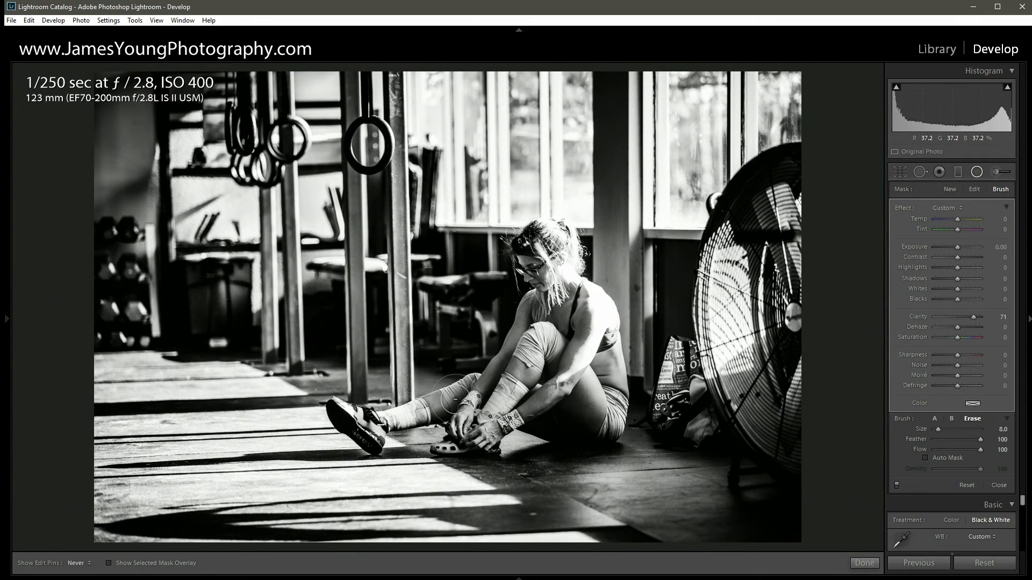
{"action": "key", "text": "h"}
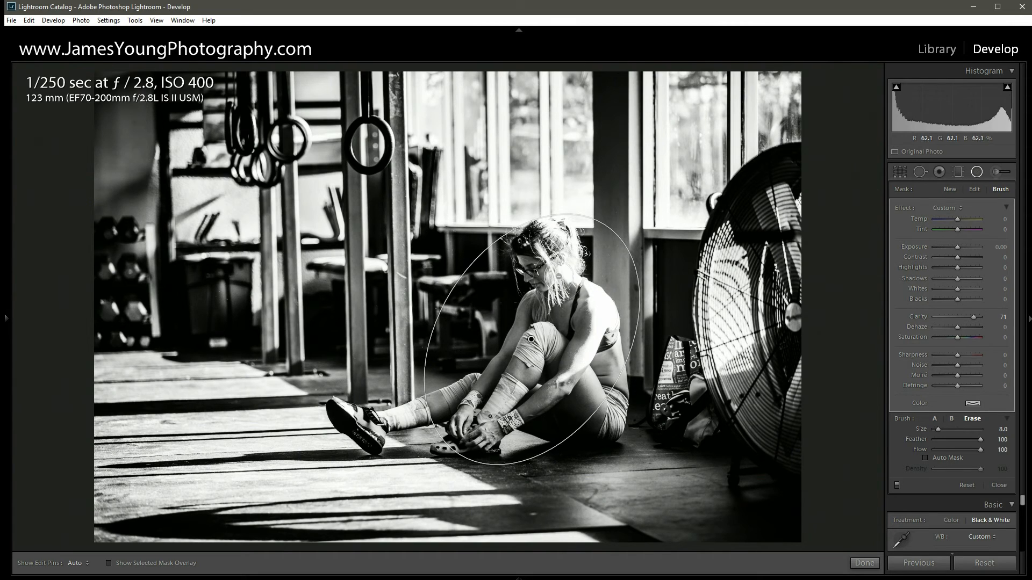
{"action": "key", "text": "h"}
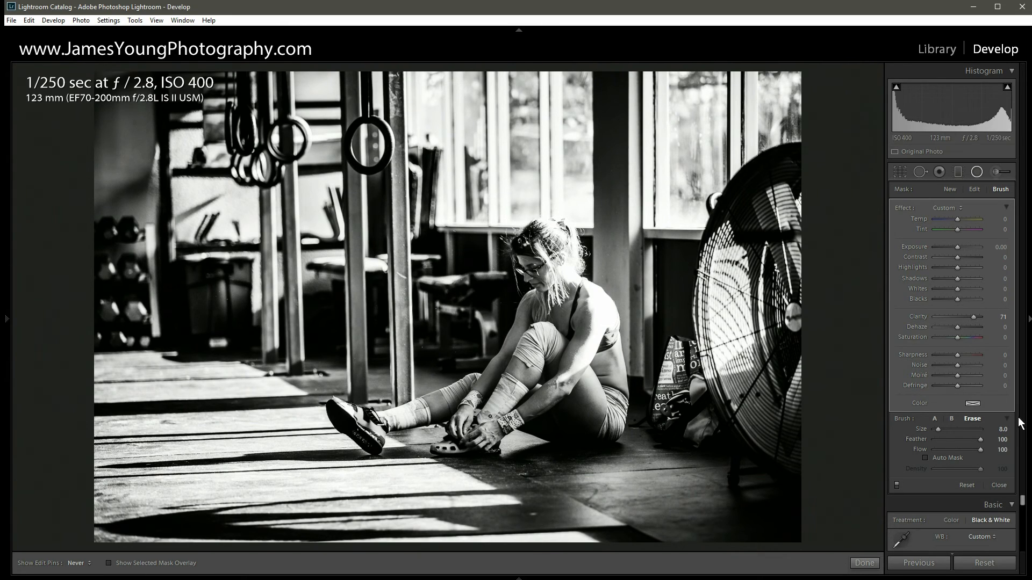
Step: Switch the radial filter's effect off and on repeatedly to compare the photo with and without the added clarity
{"action": "left_click", "coordinate": [897, 485]}
{"action": "left_click", "coordinate": [897, 482]}
{"action": "left_click", "coordinate": [898, 482]}
{"action": "left_click", "coordinate": [898, 482]}
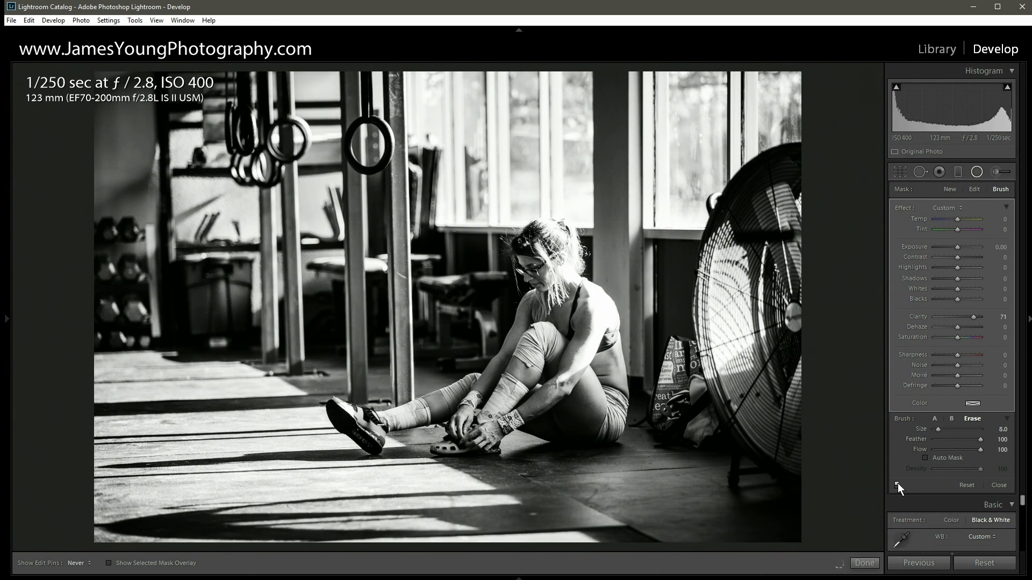
{"action": "left_click", "coordinate": [897, 483]}
{"action": "left_click", "coordinate": [898, 482]}
{"action": "left_click", "coordinate": [897, 483]}
{"action": "left_click", "coordinate": [897, 482]}
{"action": "left_click", "coordinate": [898, 483]}
{"action": "left_click", "coordinate": [898, 482]}
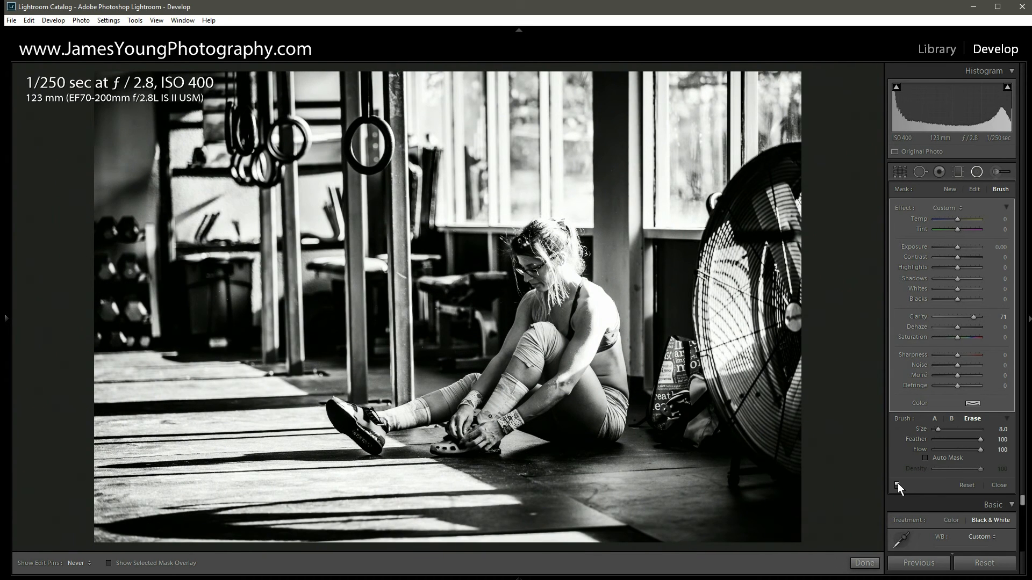
{"action": "left_click", "coordinate": [898, 482]}
{"action": "left_click", "coordinate": [897, 482]}
{"action": "key", "text": "h"}
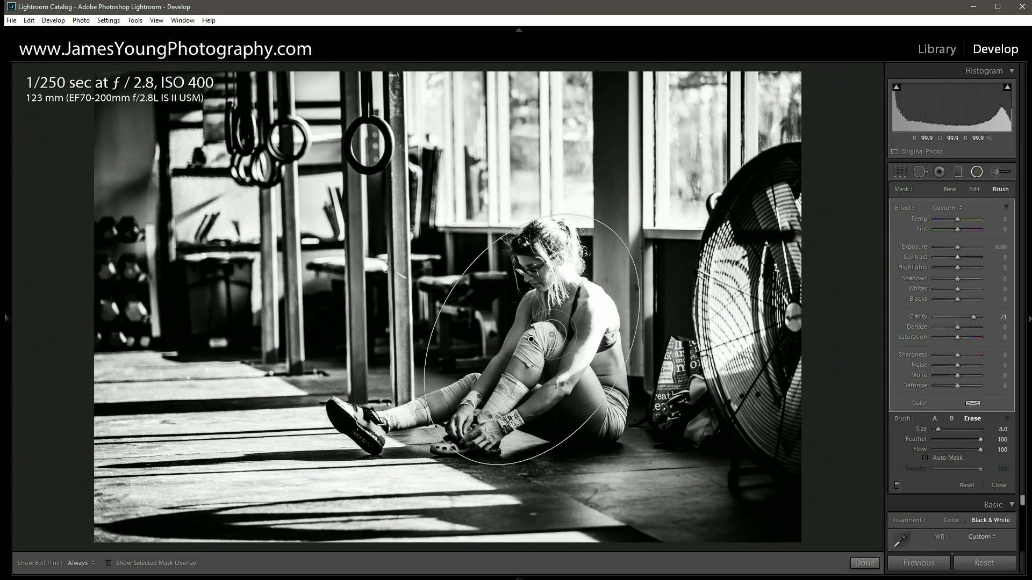
Step: Close the Radial Filter and compare the edited black and white photo with the original color version
{"action": "left_click", "coordinate": [977, 172]}
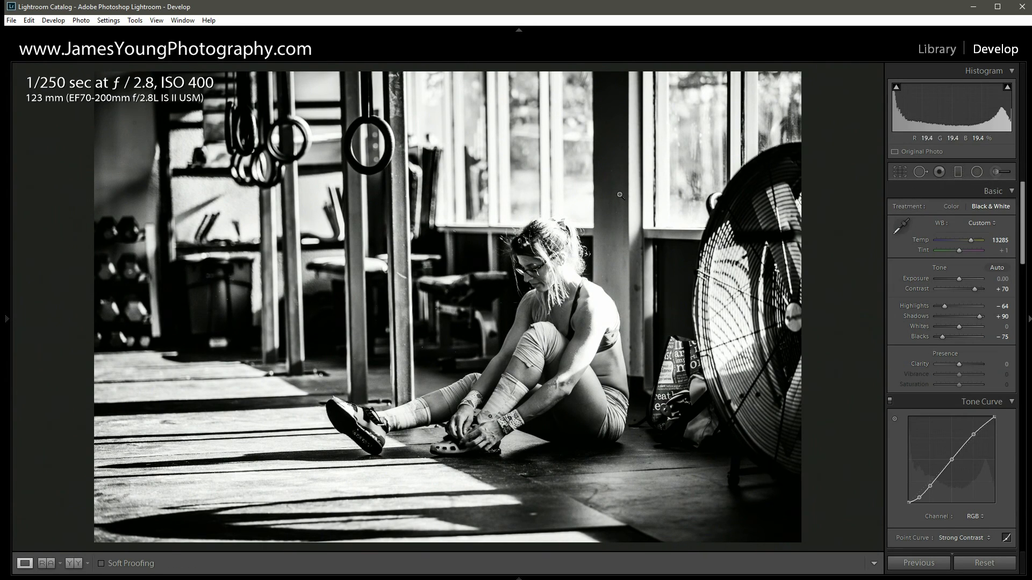
{"action": "key", "text": "backslash"}
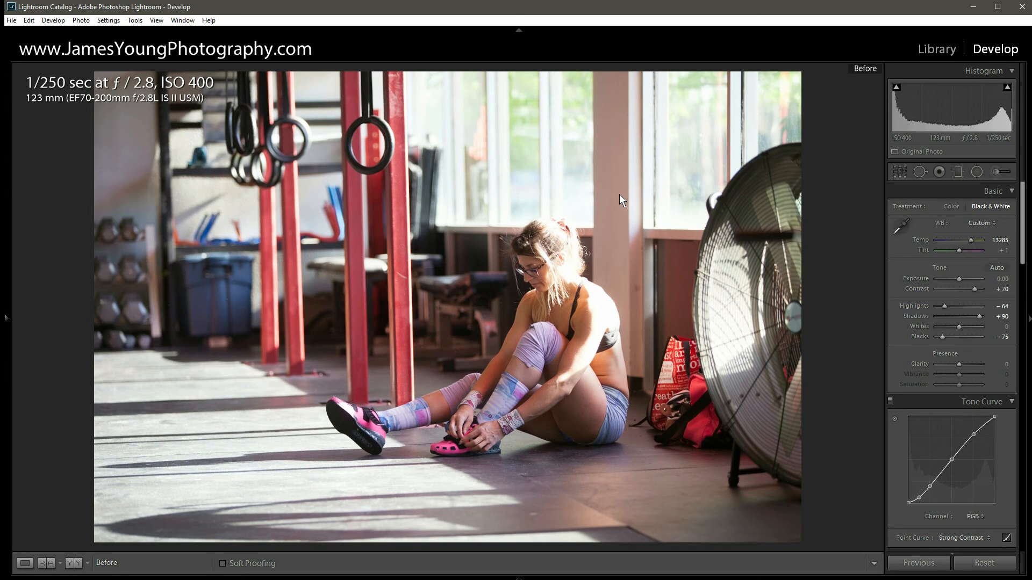
{"action": "key", "text": "backslash"}
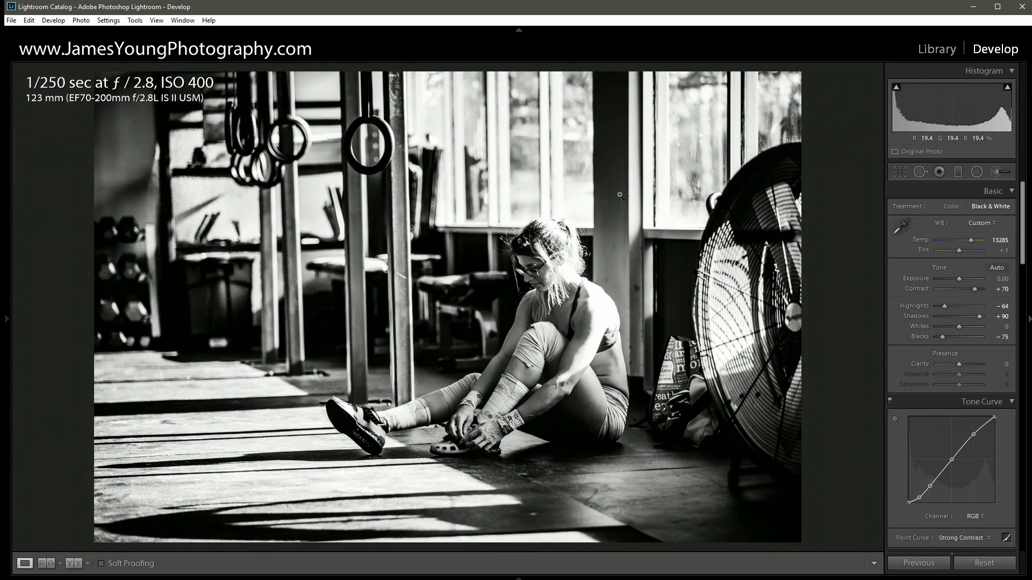